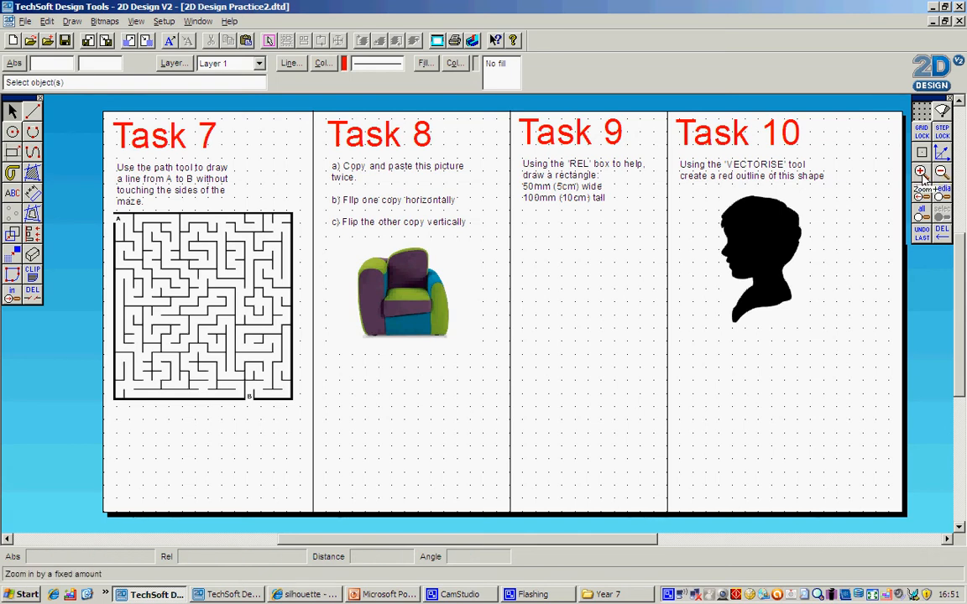
# Zoom in on the Task 7 maze so that the whole maze from A to B is in view.
pyautogui.click(921, 172)
pyautogui.click(921, 174)
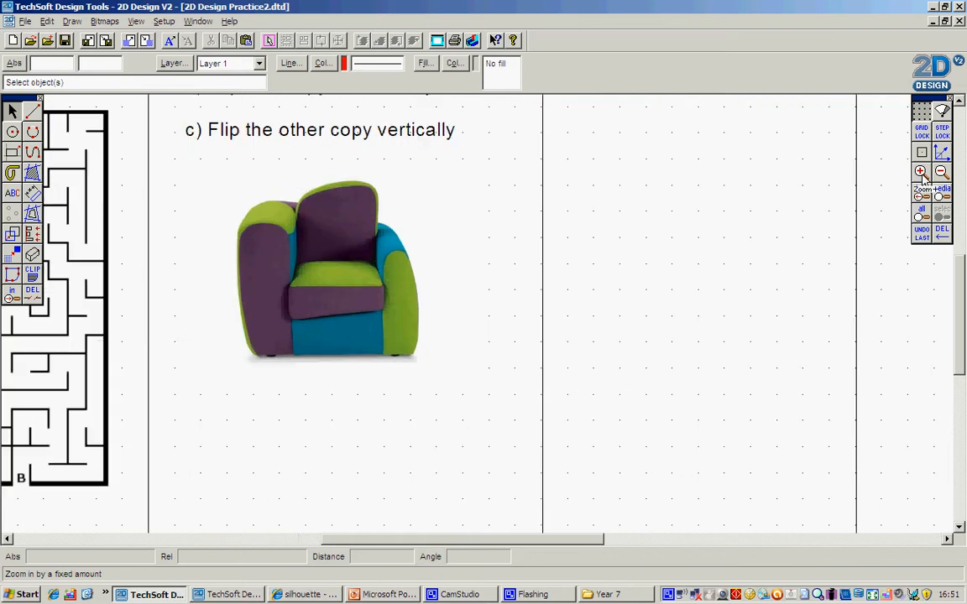
pyautogui.moveTo(501, 538); pyautogui.dragTo(380, 537)
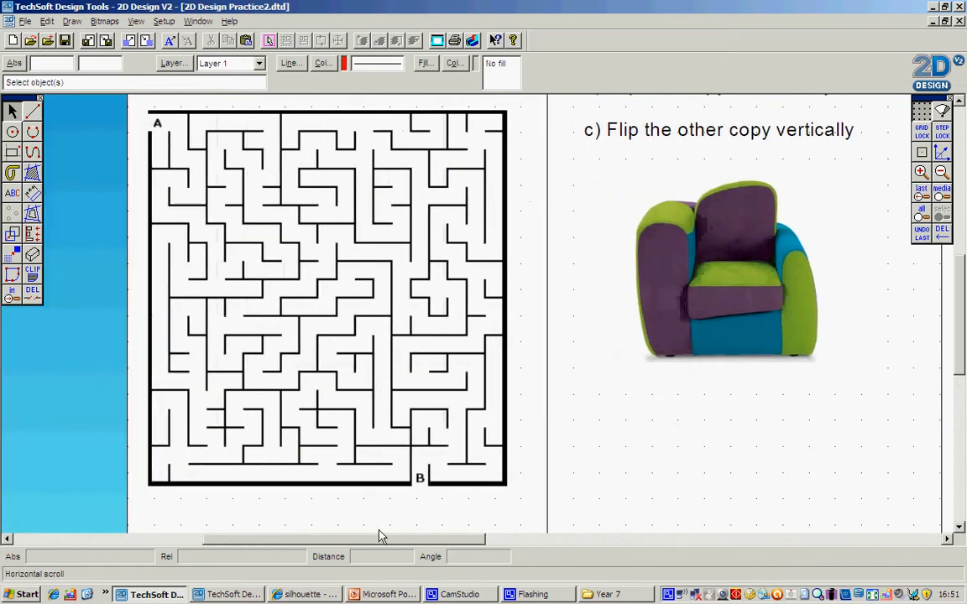
pyautogui.click(940, 172)
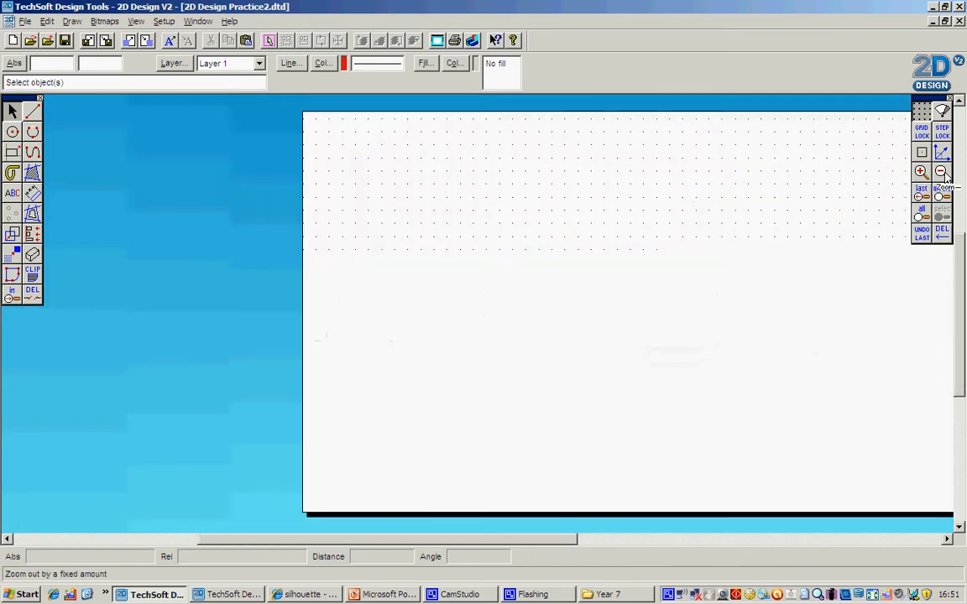
pyautogui.click(13, 295)
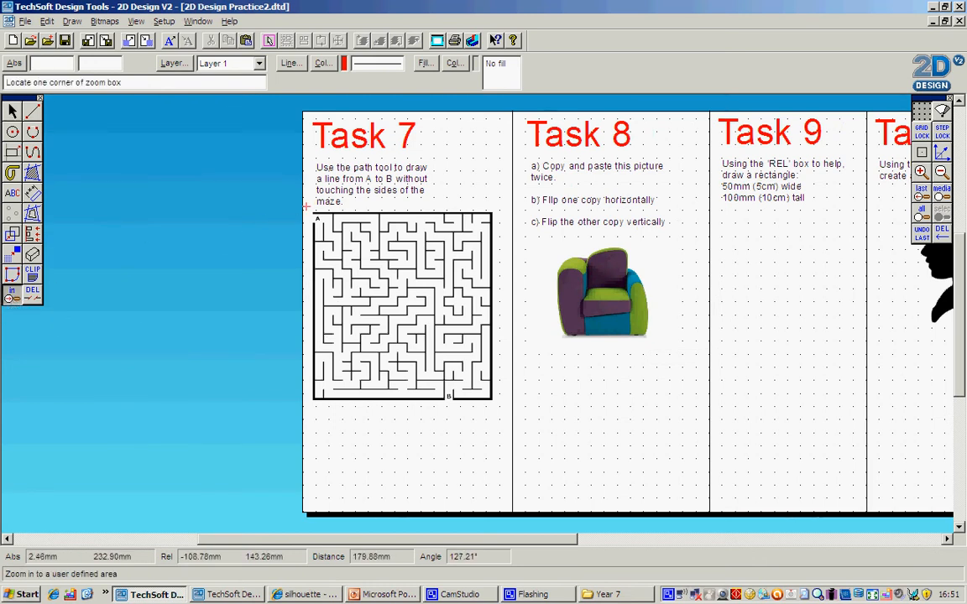
pyautogui.click(290, 186)
pyautogui.click(452, 369)
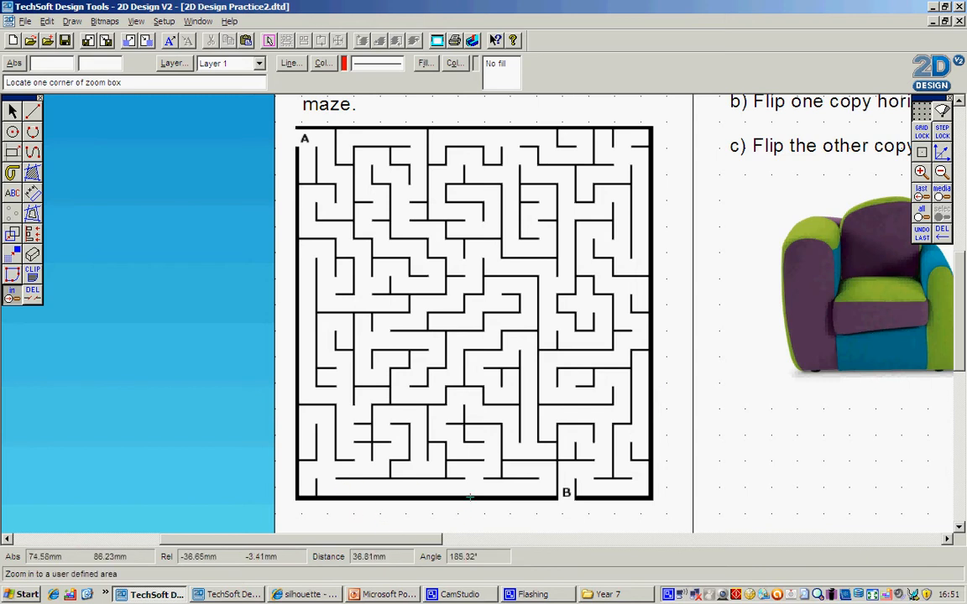
pyautogui.moveTo(431, 540); pyautogui.dragTo(484, 543)
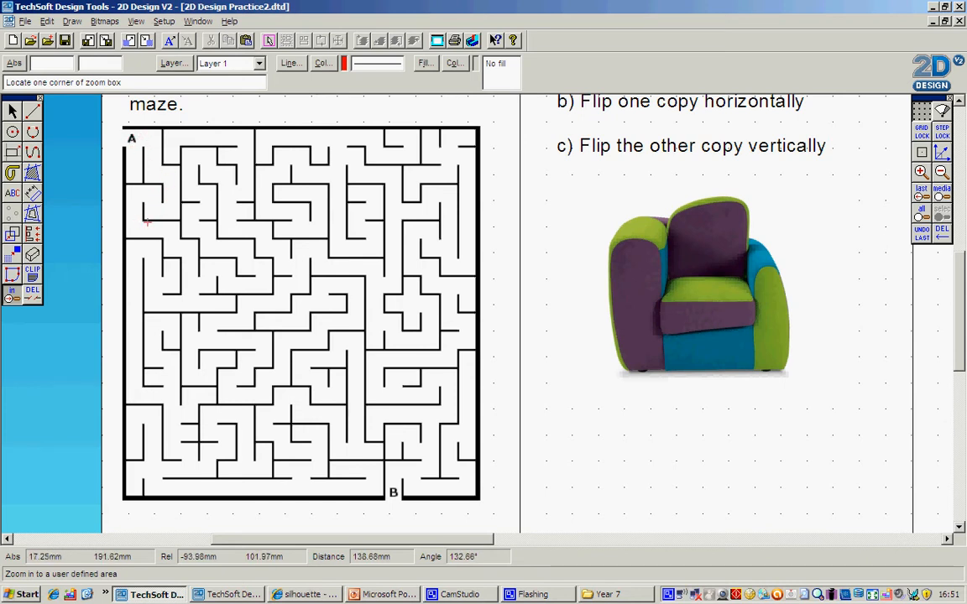
# Draw a practice open bezier curve in red with several bends in the empty area below the maze.
pyautogui.click(32, 151)
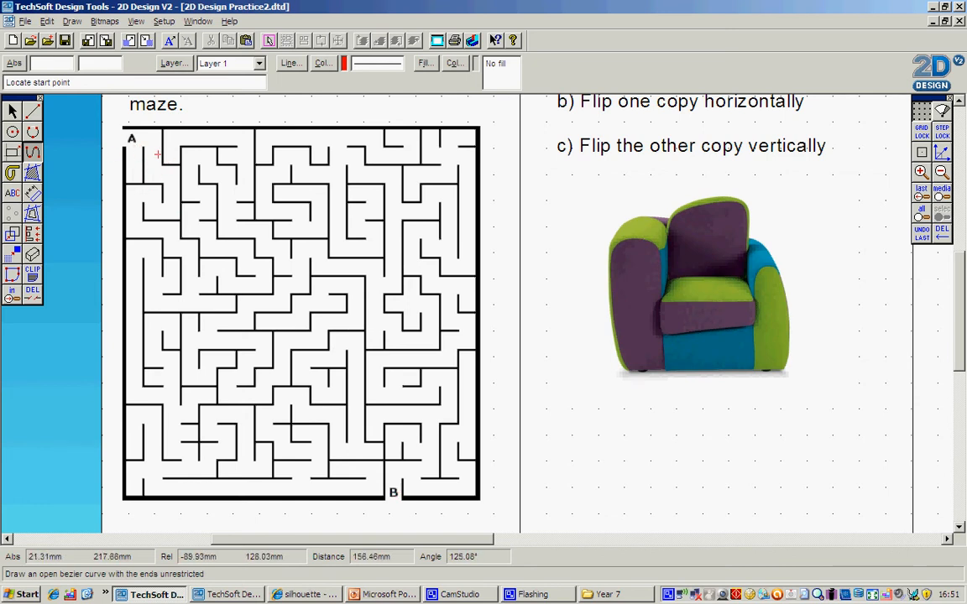
pyautogui.click(323, 64)
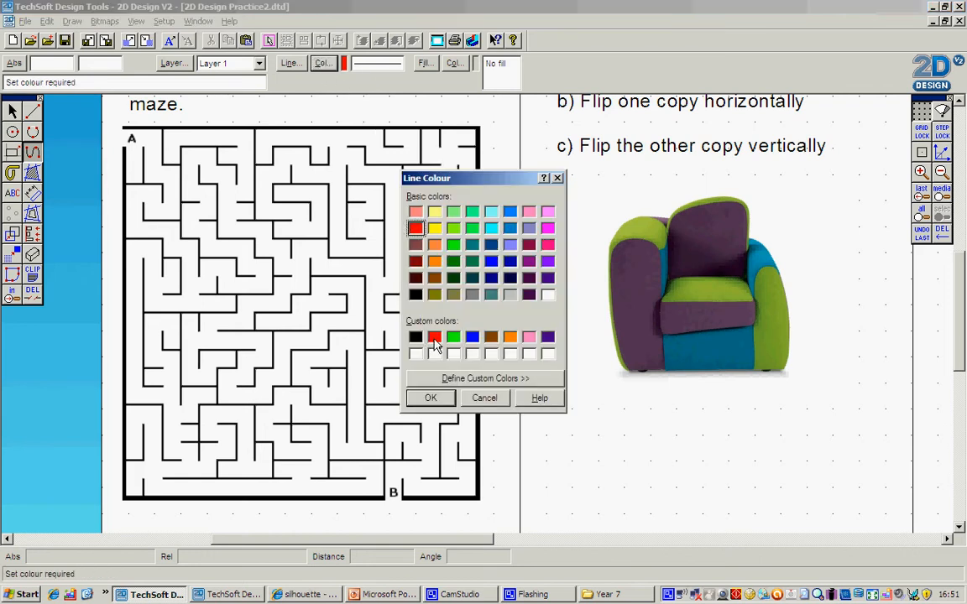
pyautogui.click(430, 397)
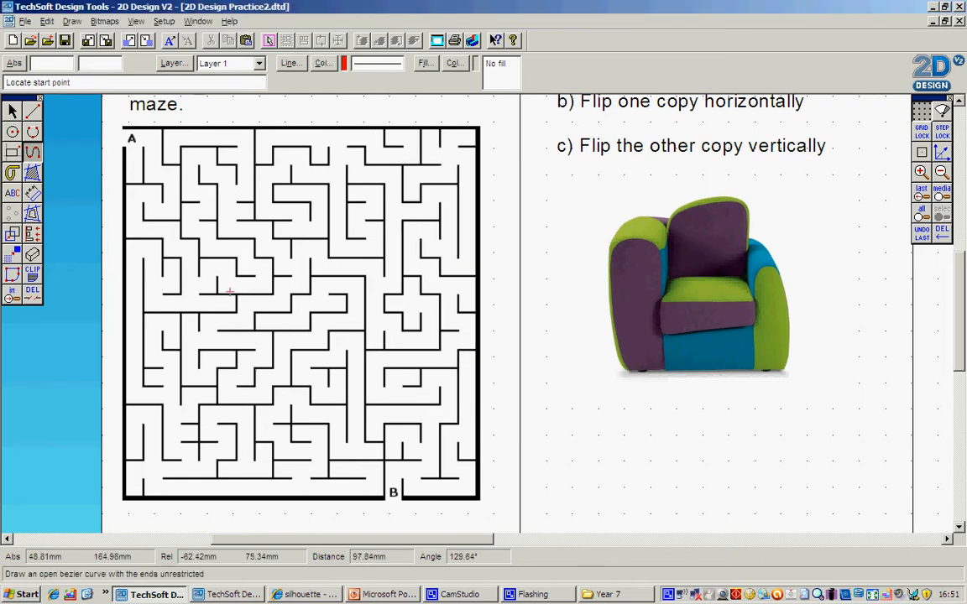
pyautogui.scroll(-2, 332, 251)
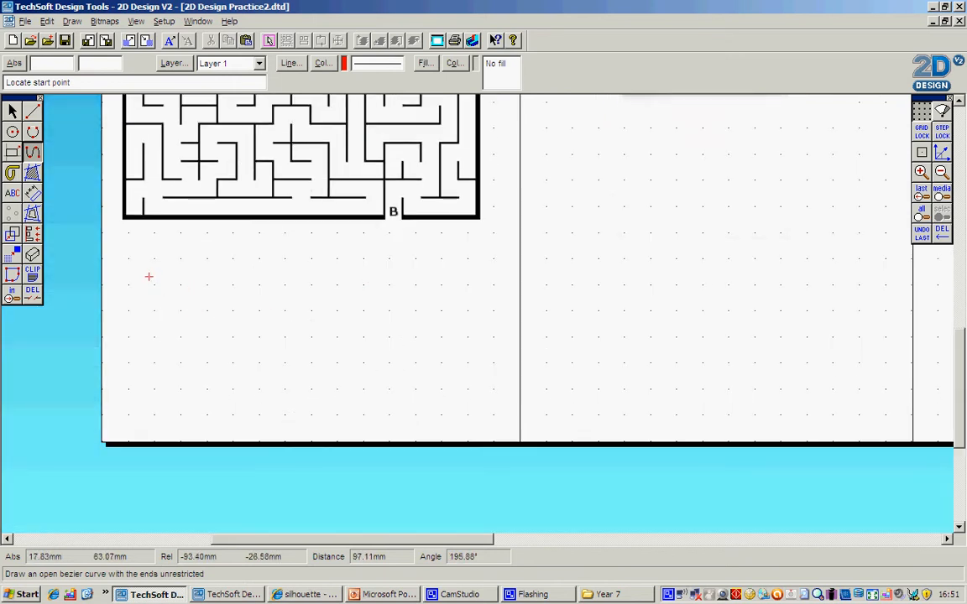
pyautogui.click(148, 276)
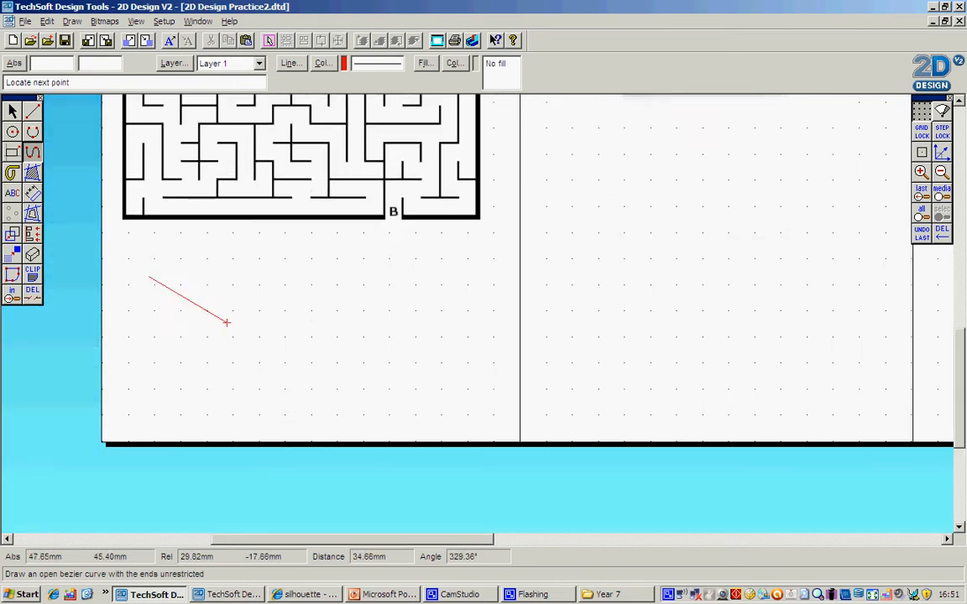
pyautogui.click(226, 256)
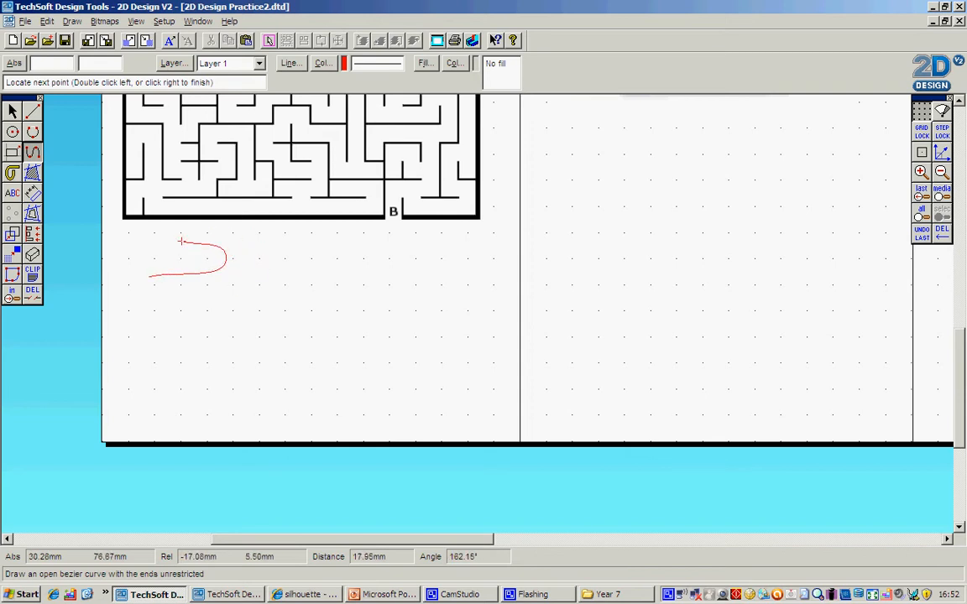
pyautogui.click(255, 303)
pyautogui.click(363, 271)
pyautogui.click(372, 357)
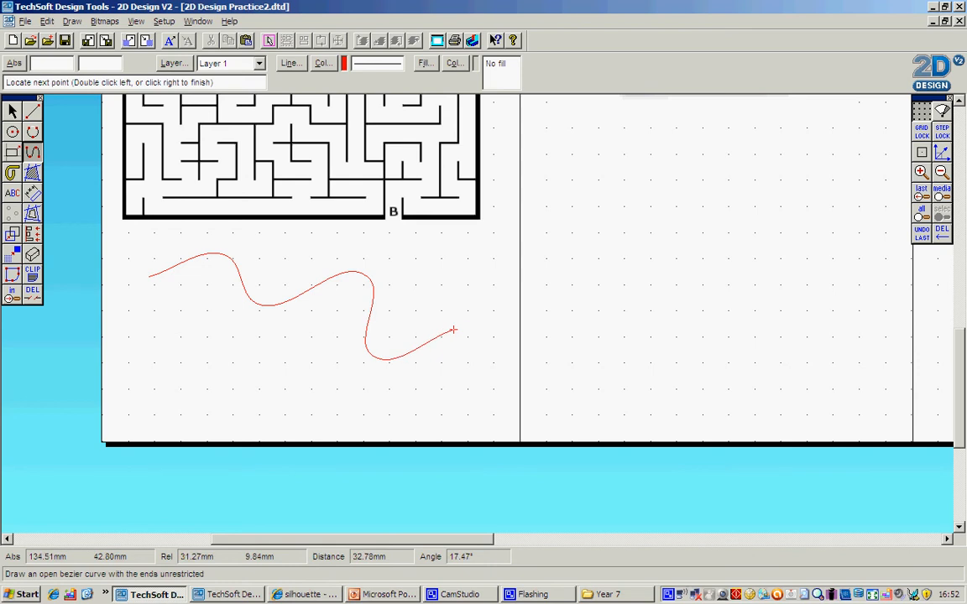
pyautogui.doubleClick(453, 330)
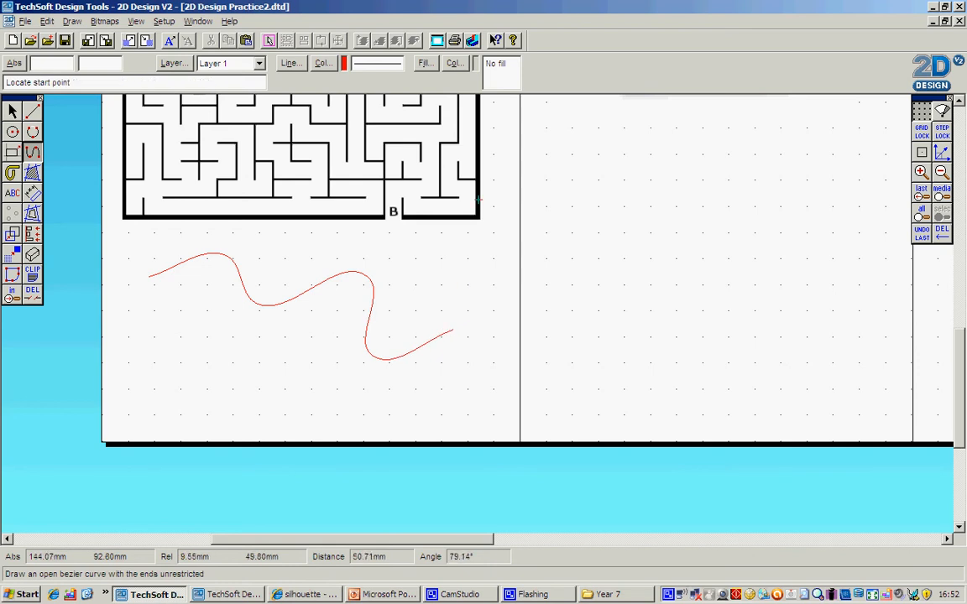
# Delete the practice curve below the maze using the Delete Any tool.
pyautogui.click(33, 293)
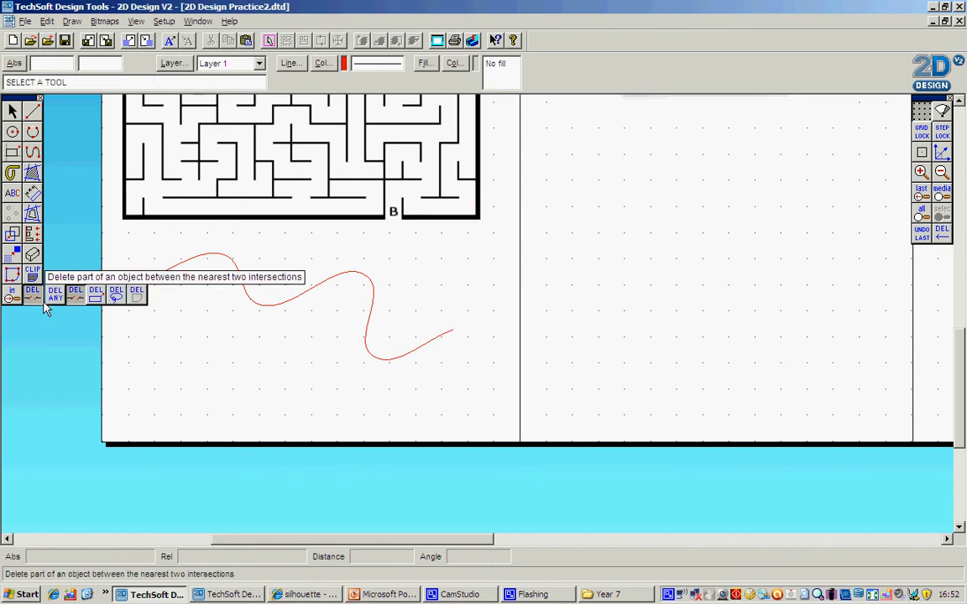
pyautogui.click(67, 290)
pyautogui.click(212, 267)
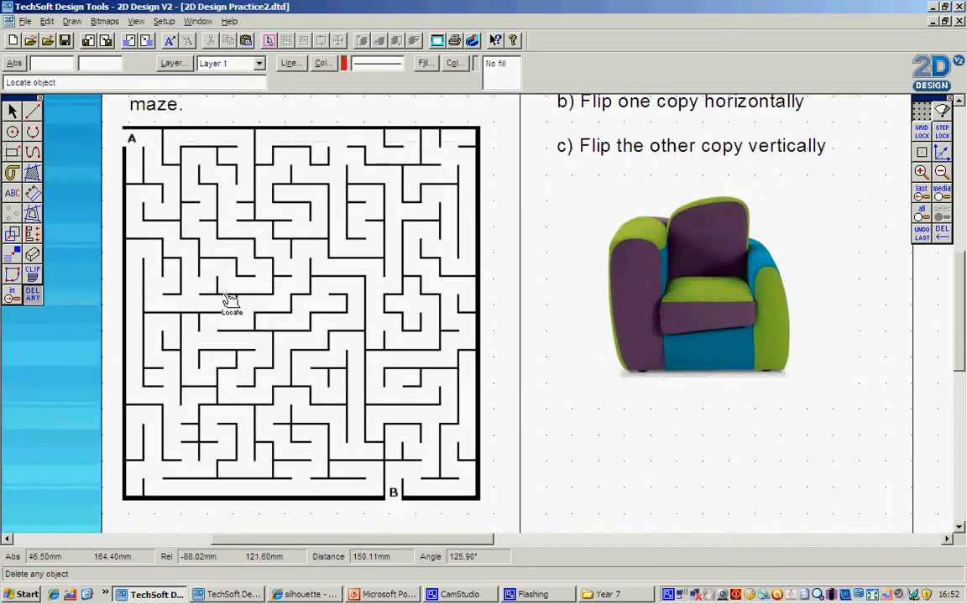
# Trace a red open bezier curve from A through the maze's upper-left passages without touching the walls, finishing it partway.
pyautogui.click(33, 152)
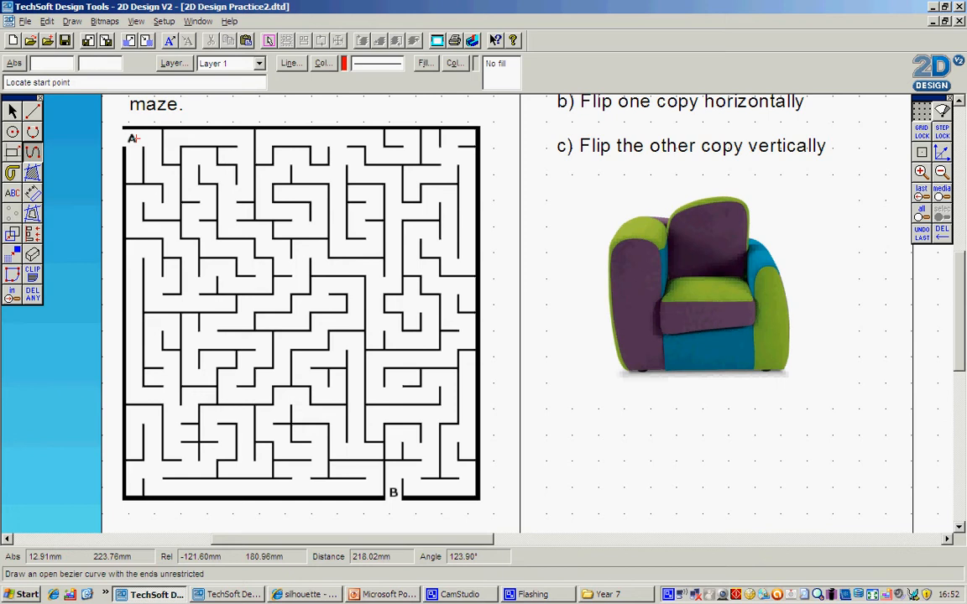
pyautogui.click(133, 138)
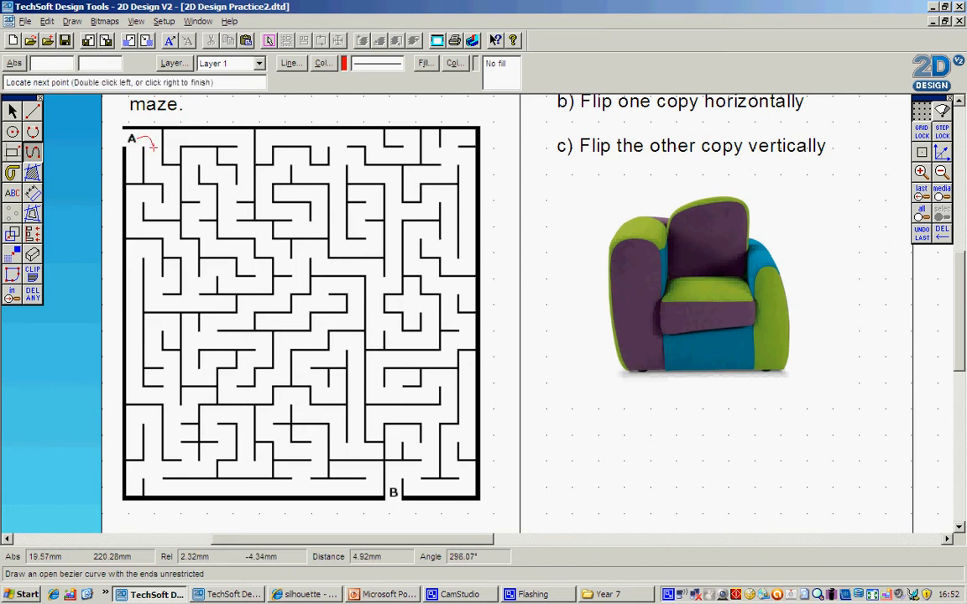
pyautogui.click(152, 171)
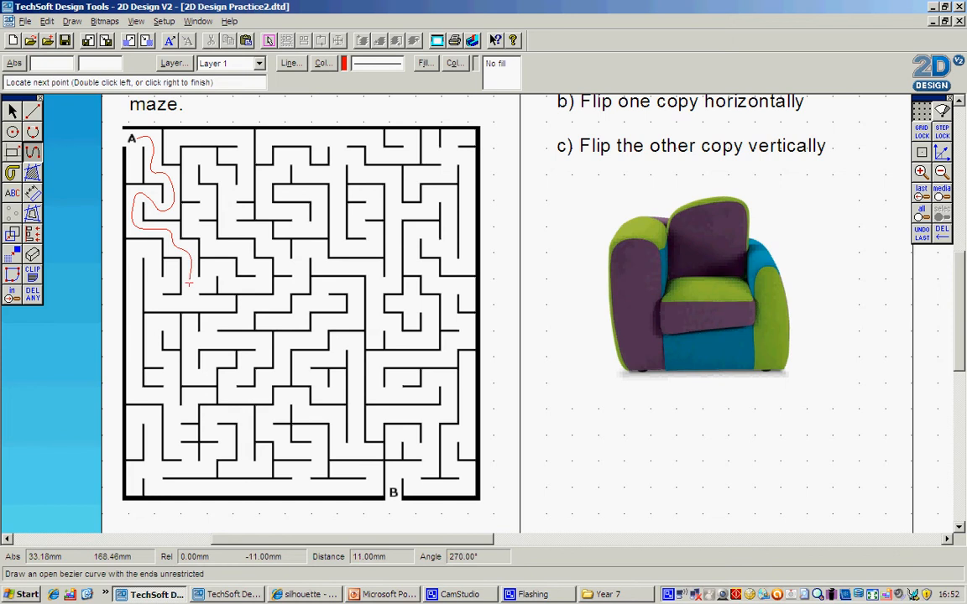
pyautogui.click(189, 283)
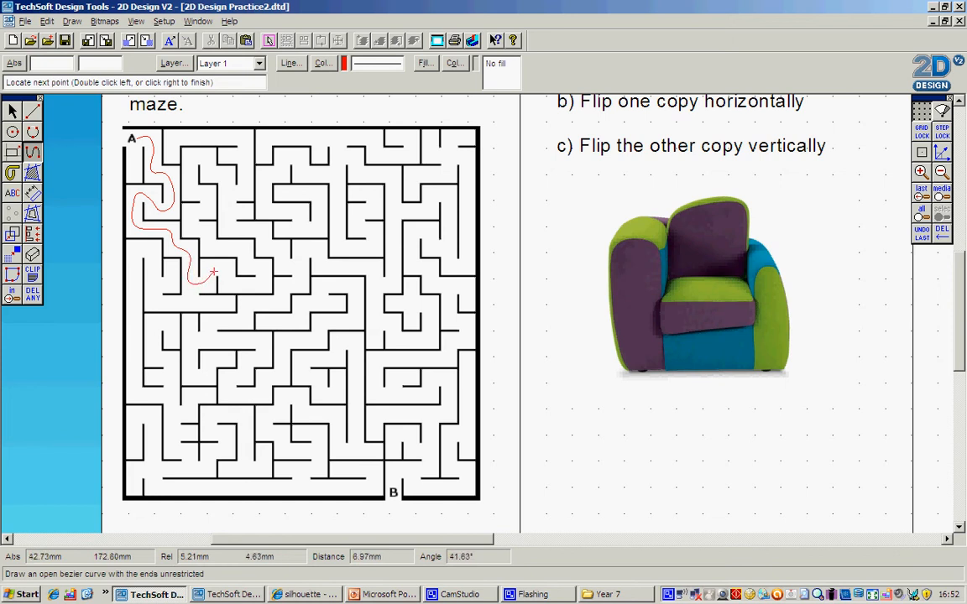
pyautogui.click(212, 268)
pyautogui.click(222, 272)
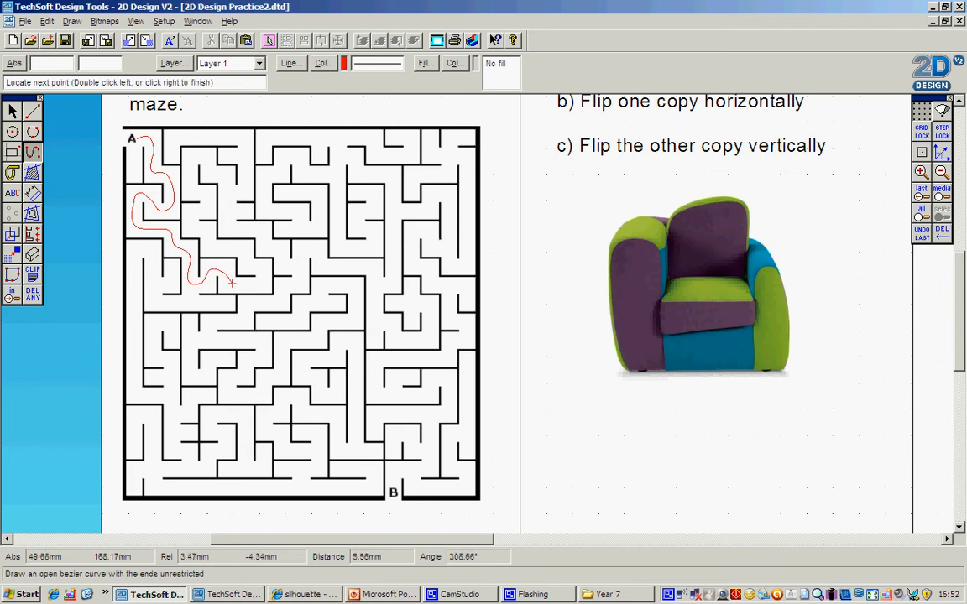
pyautogui.click(233, 283)
pyautogui.click(265, 276)
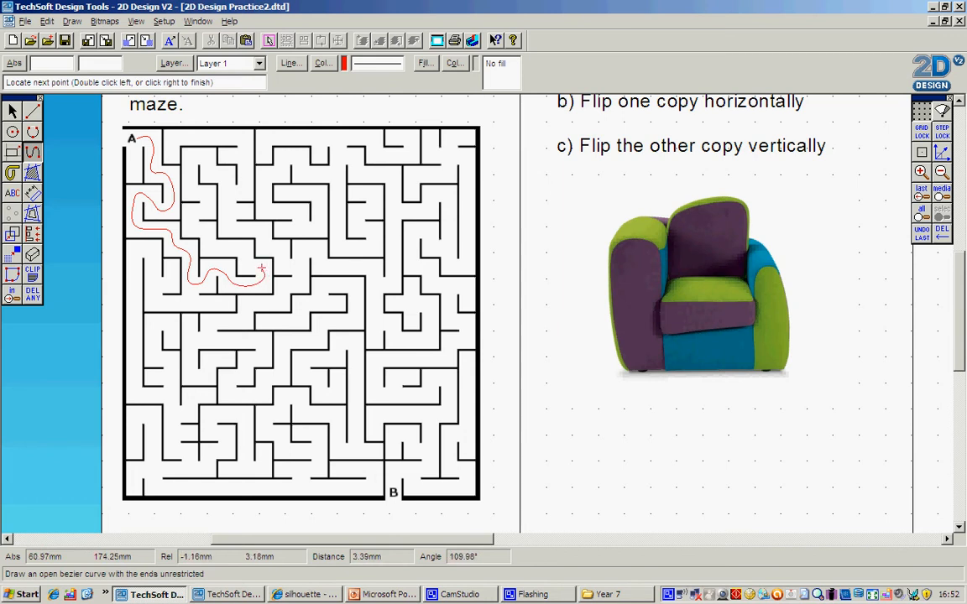
pyautogui.click(257, 266)
pyautogui.click(236, 254)
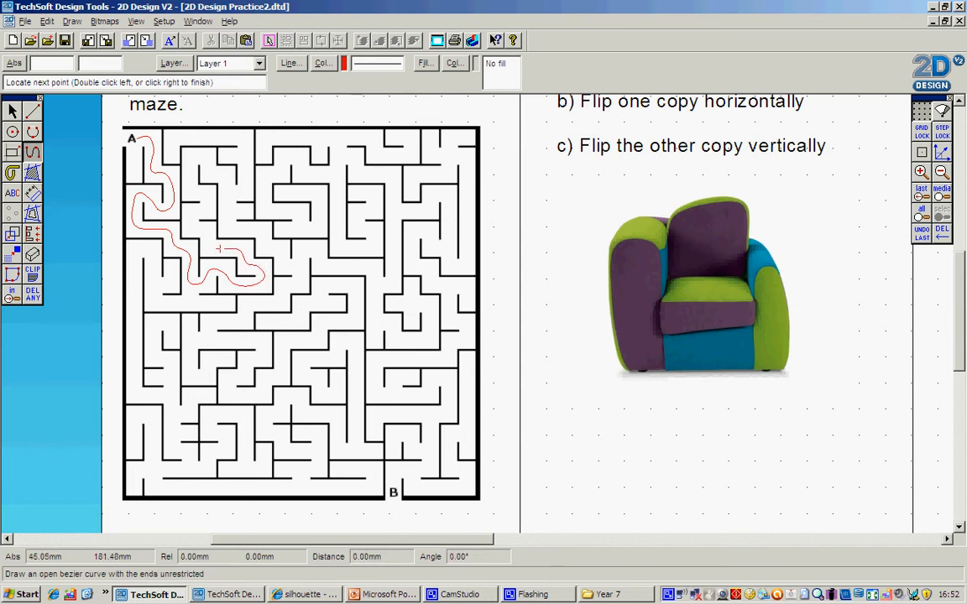
pyautogui.click(207, 241)
pyautogui.click(184, 214)
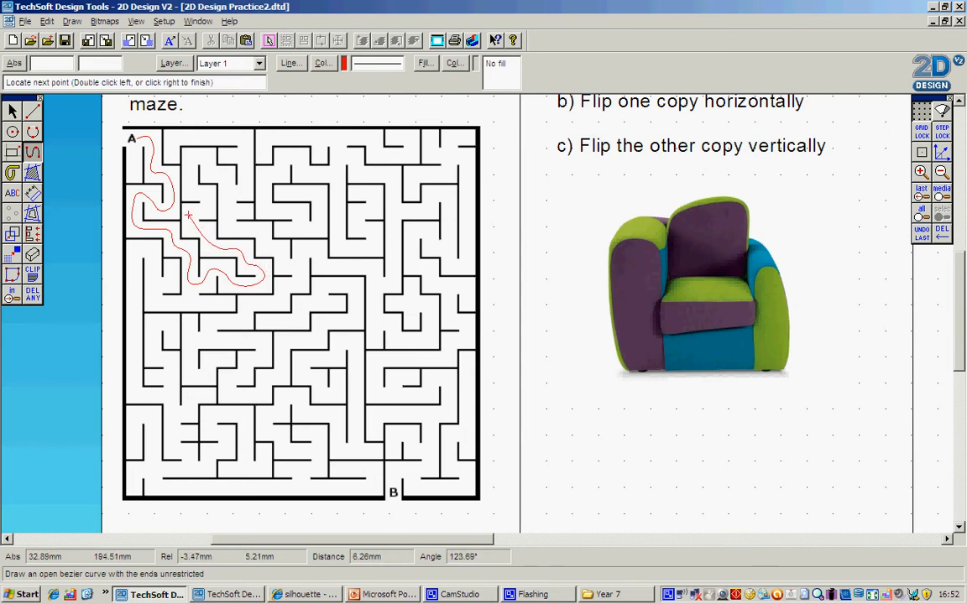
pyautogui.doubleClick(208, 206)
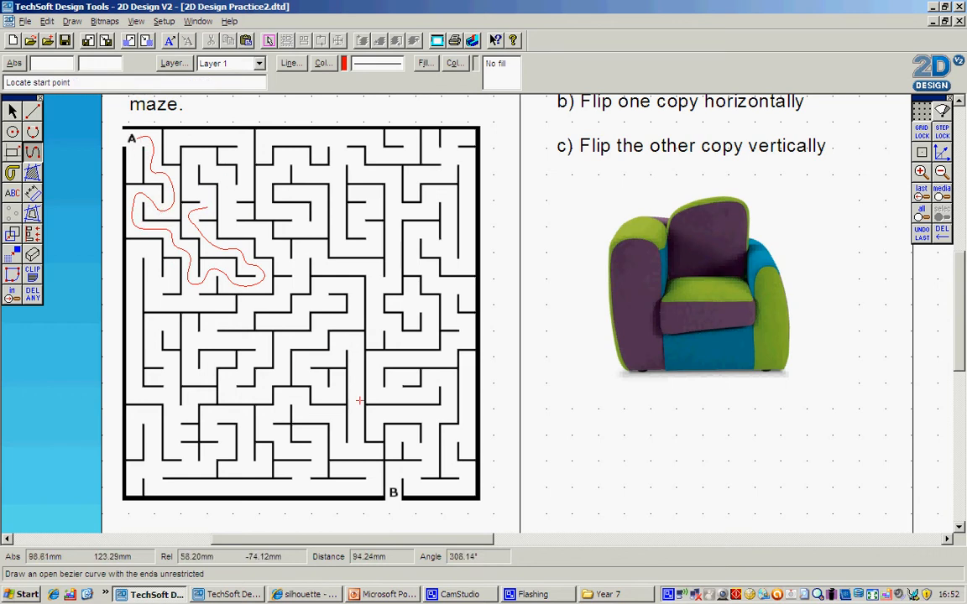
pyautogui.click(12, 112)
pyautogui.click(33, 295)
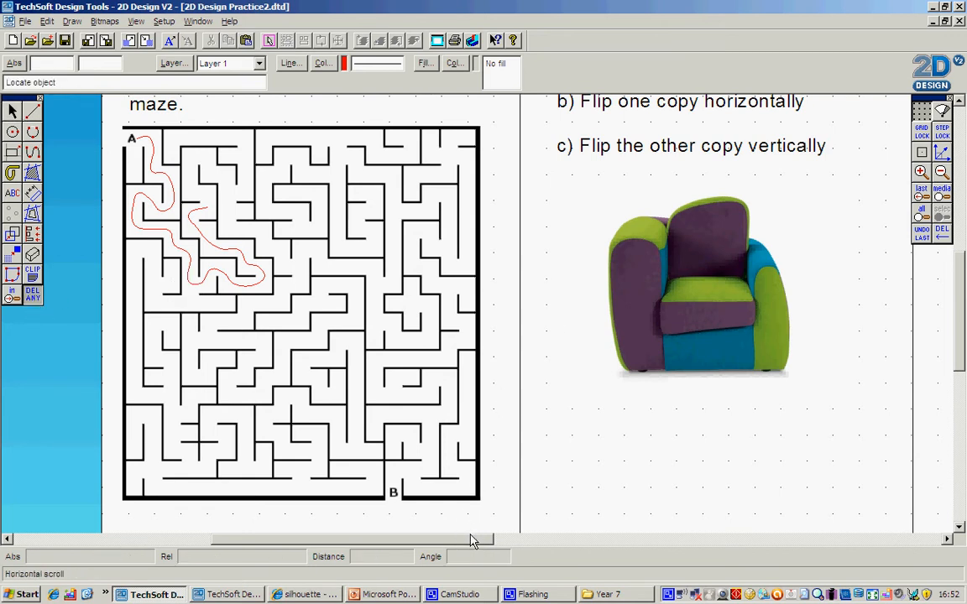
# Duplicate the Task 8 armchair picture and place the copy directly below the original.
pyautogui.moveTo(480, 540); pyautogui.dragTo(560, 541)
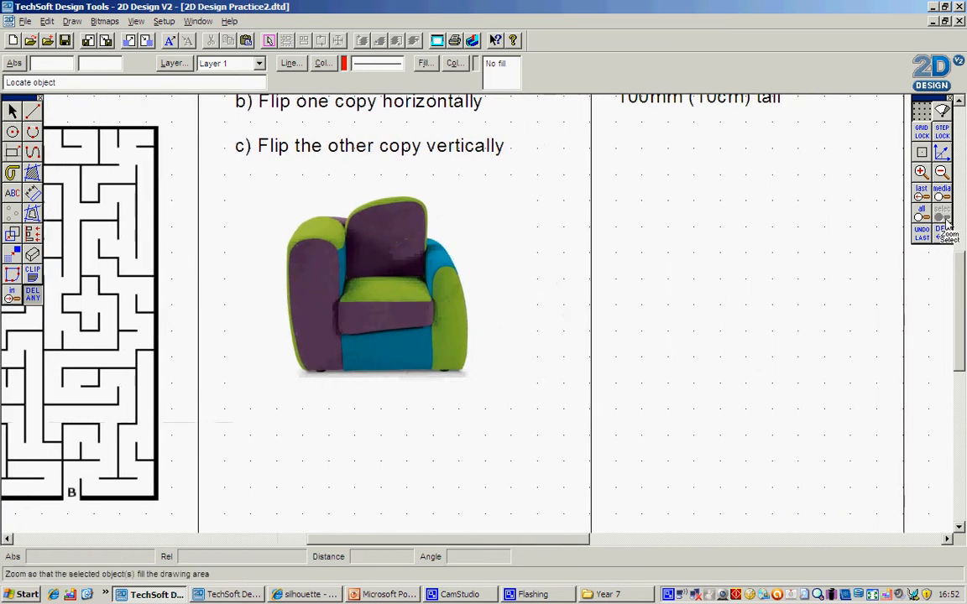
pyautogui.click(941, 171)
pyautogui.click(946, 170)
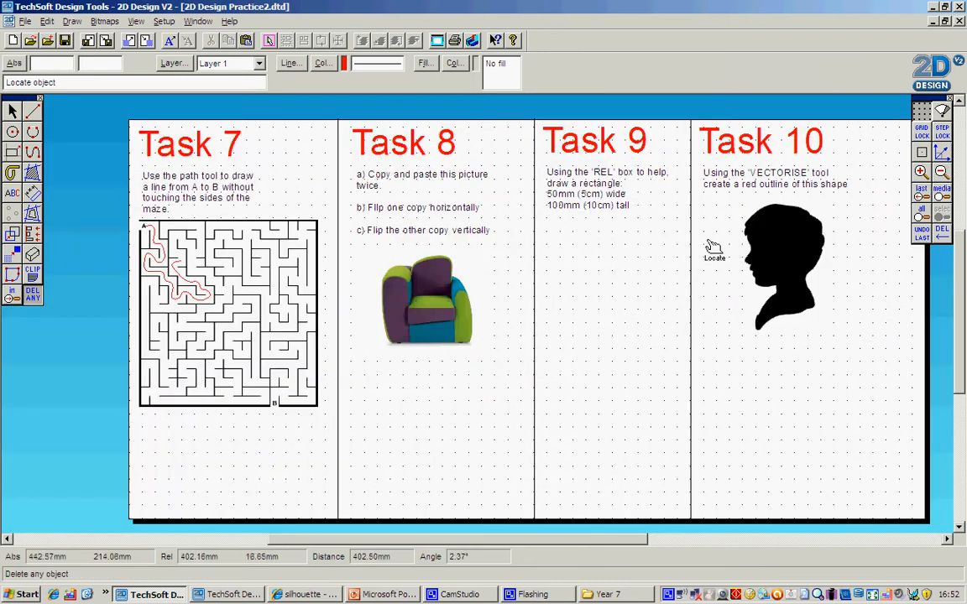
pyautogui.click(13, 110)
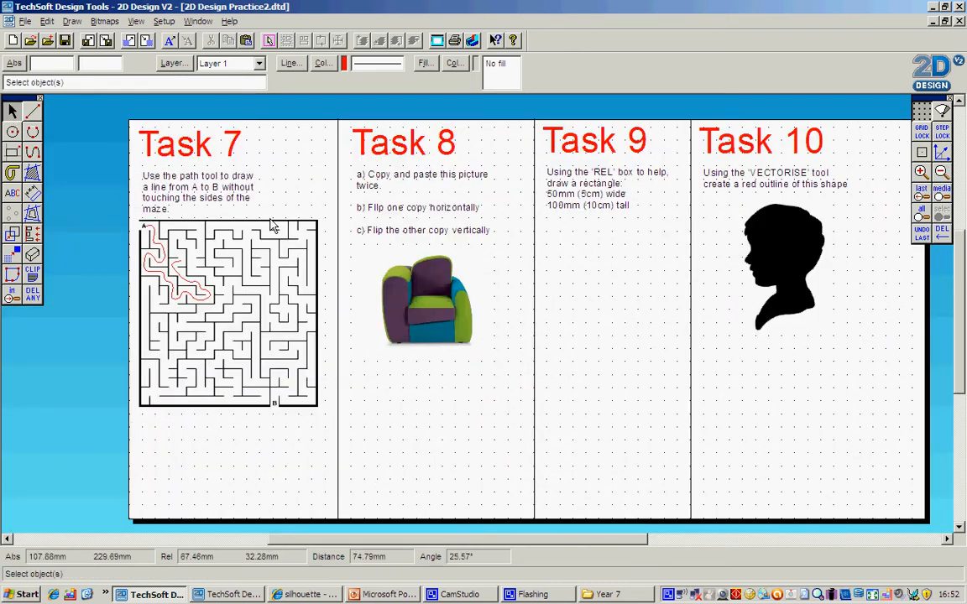
pyautogui.click(437, 306)
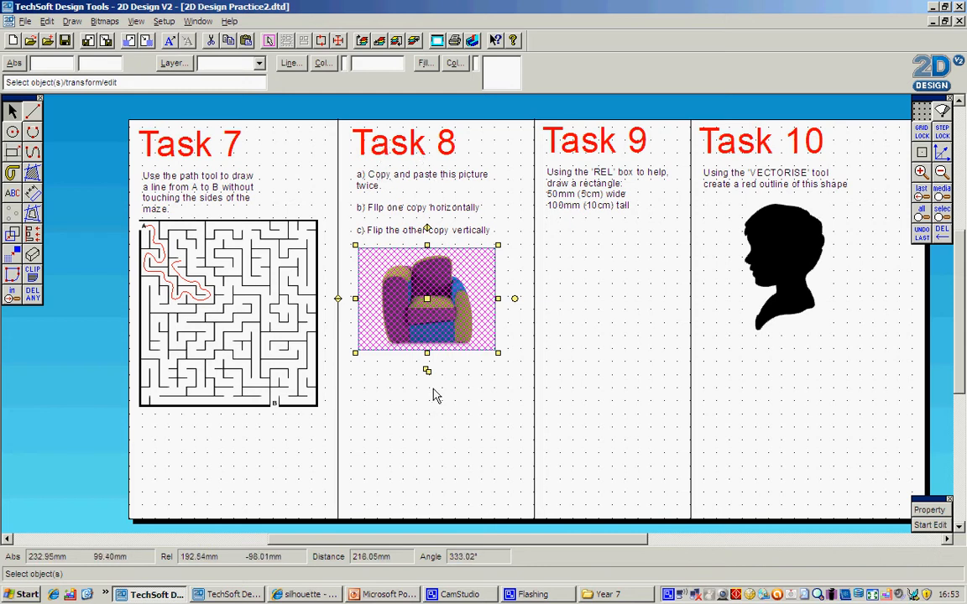
pyautogui.moveTo(427, 372); pyautogui.dragTo(429, 476)
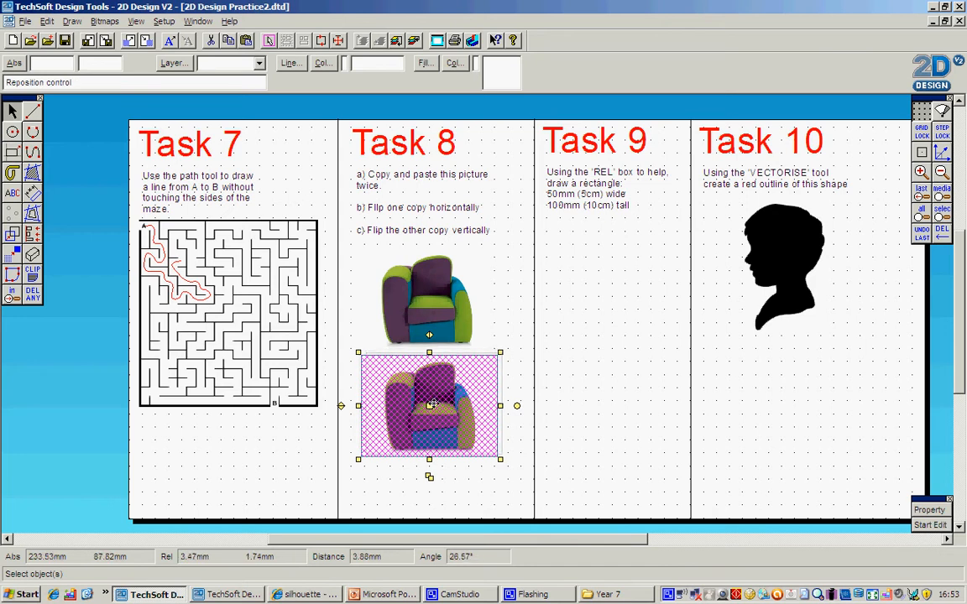
# Make a second copy of the original armchair and move it down beside the first copy, across the Task 9 border.
pyautogui.click(393, 298)
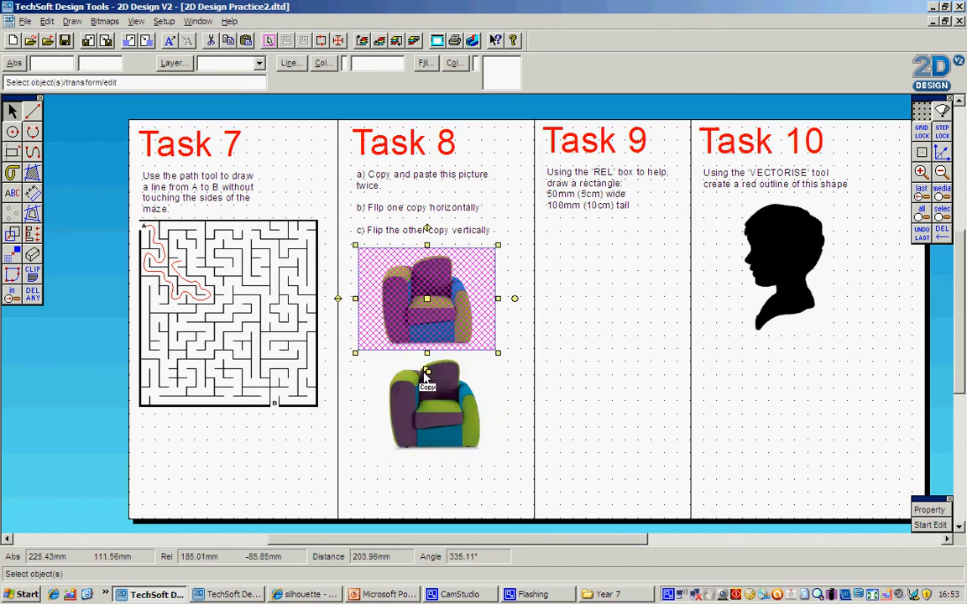
pyautogui.click(429, 373)
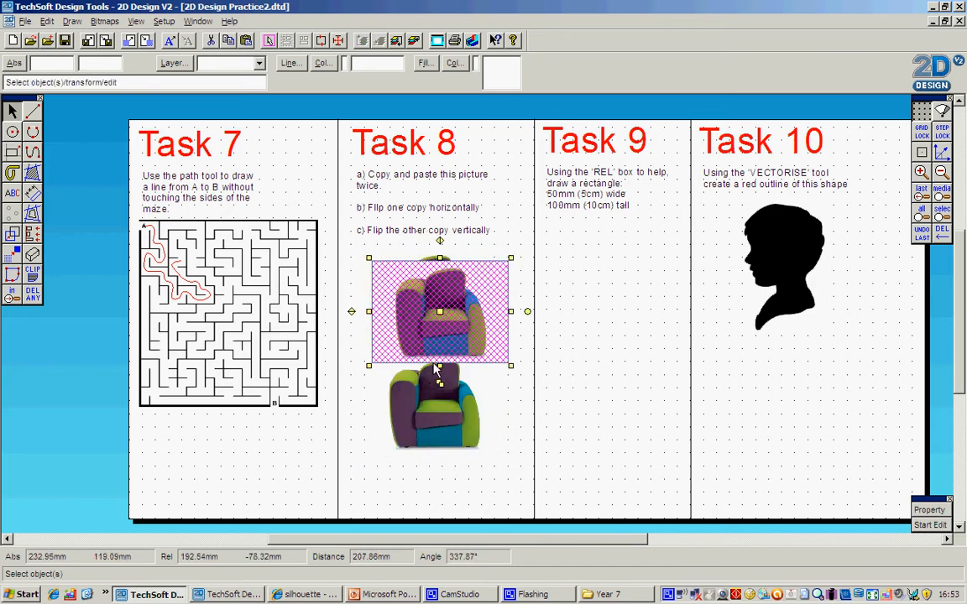
pyautogui.moveTo(442, 321); pyautogui.dragTo(562, 456)
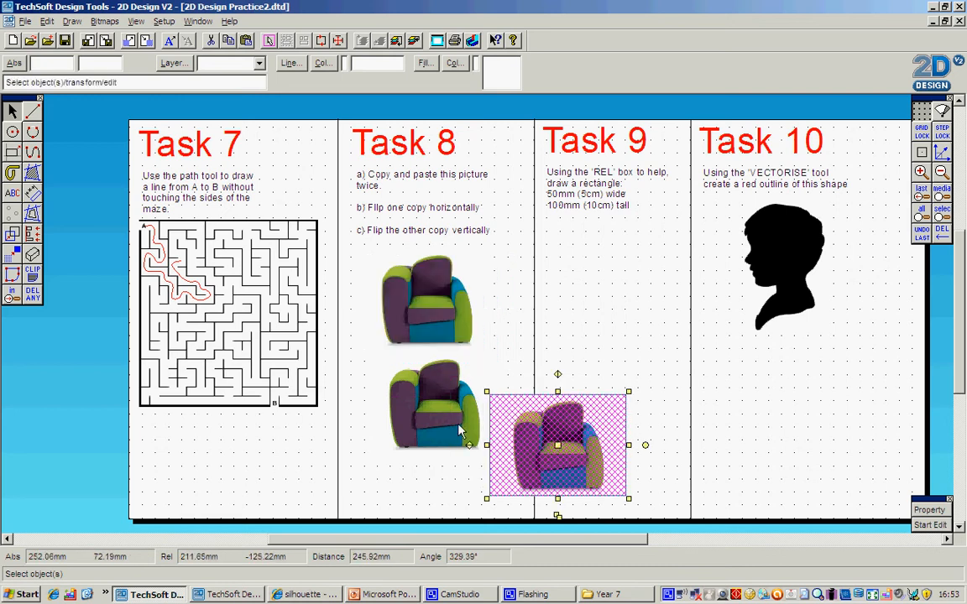
# Reposition the two armchair copies side by side below the original and deselect them.
pyautogui.click(447, 413)
pyautogui.moveTo(434, 404); pyautogui.dragTo(391, 453)
pyautogui.click(569, 455)
pyautogui.moveTo(558, 446); pyautogui.dragTo(529, 453)
pyautogui.click(504, 361)
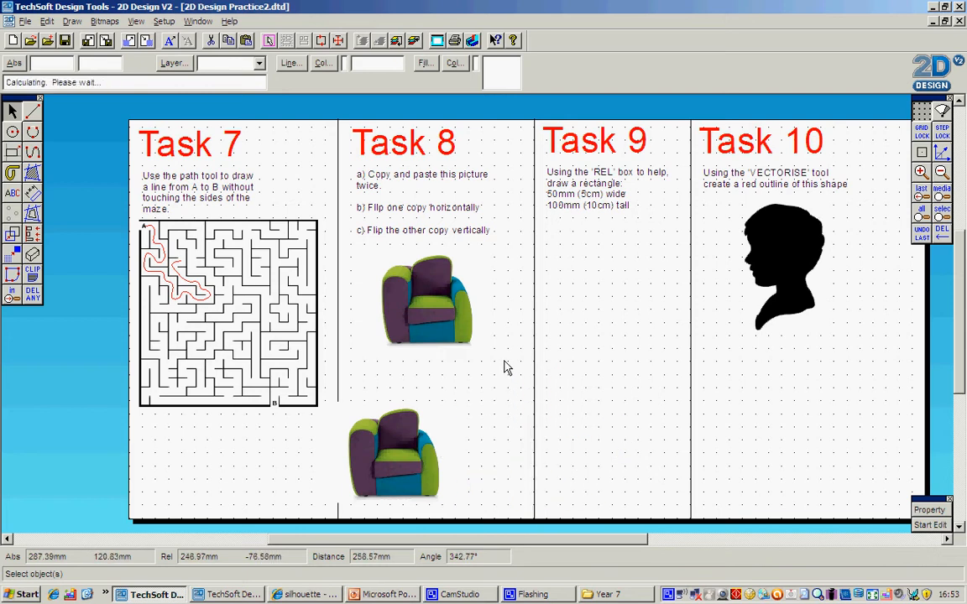
# Flip the armchair copy below the maze side of Task 8 horizontally and deselect it.
pyautogui.click(411, 453)
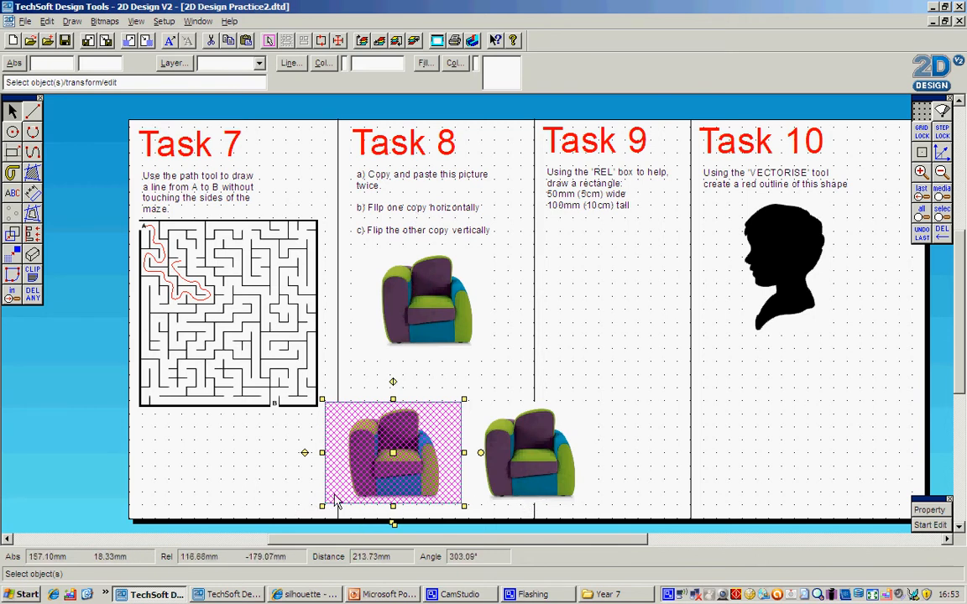
pyautogui.click(394, 383)
pyautogui.click(434, 377)
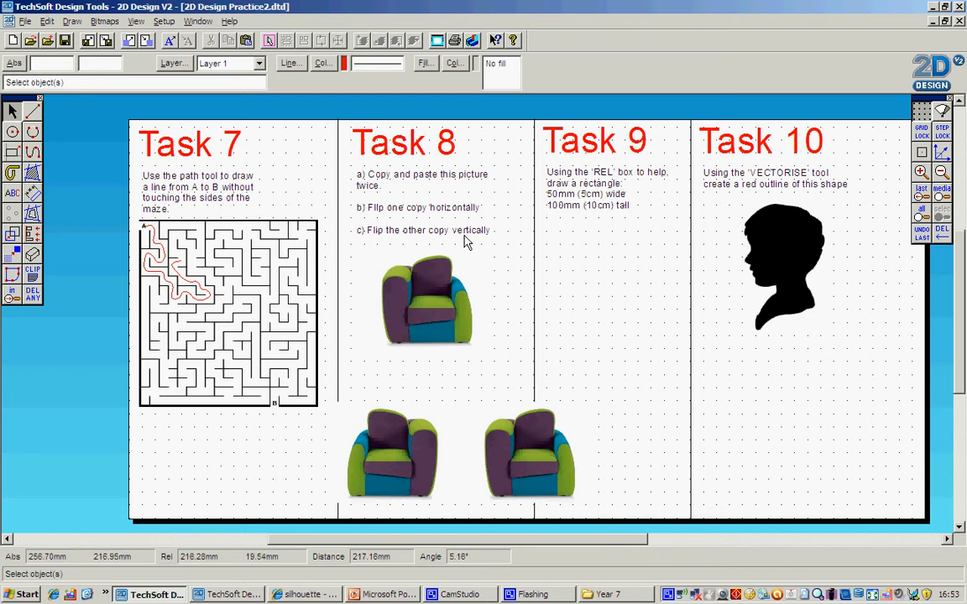
# Flip the armchair copy that straddles the Task 8 and Task 9 border vertically and deselect it.
pyautogui.click(514, 416)
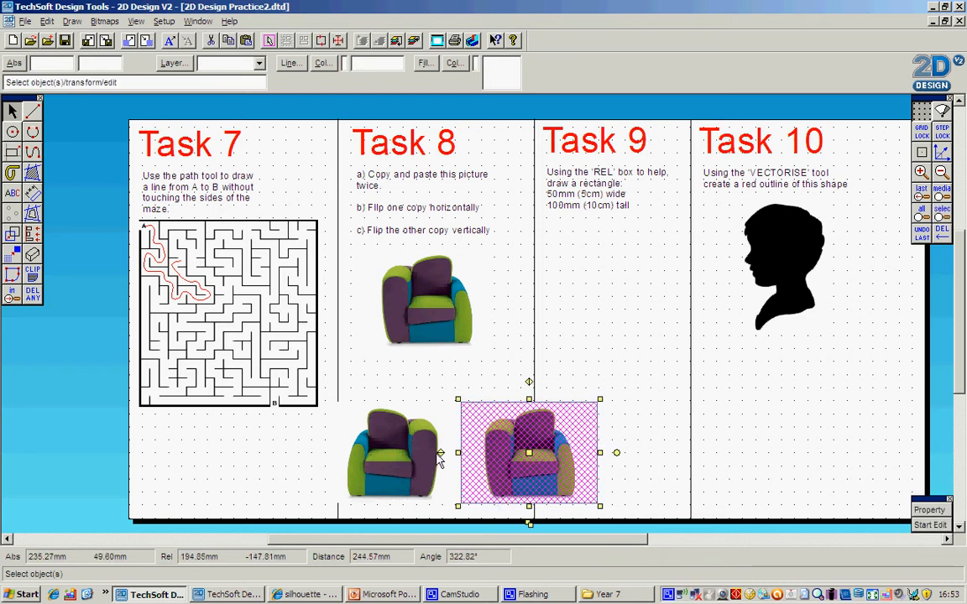
pyautogui.click(440, 453)
pyautogui.click(459, 383)
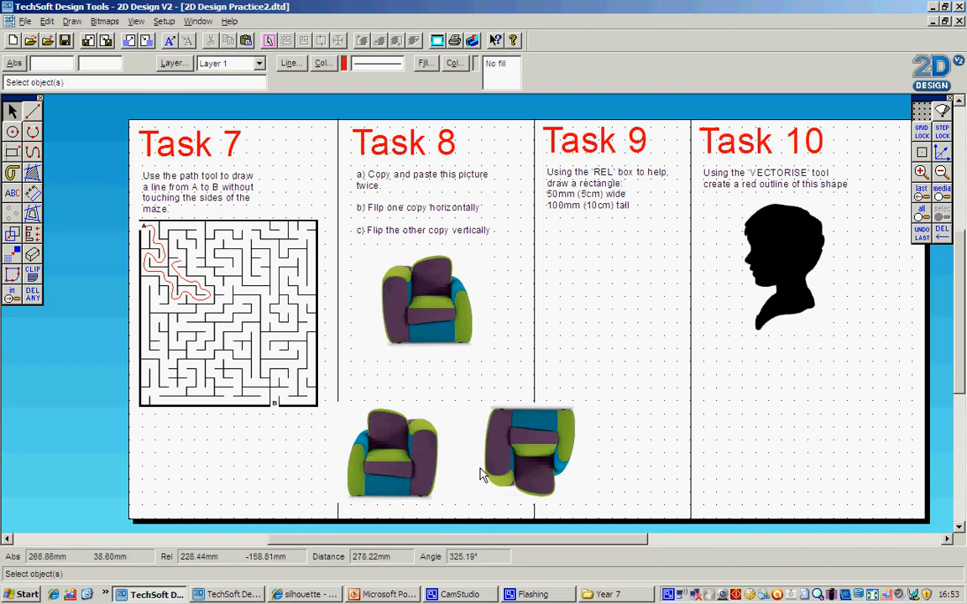
# Reposition the horizontally flipped armchair copy at the lower-left corner of Task 8.
pyautogui.click(416, 462)
pyautogui.moveTo(392, 451); pyautogui.dragTo(412, 397)
pyautogui.click(519, 419)
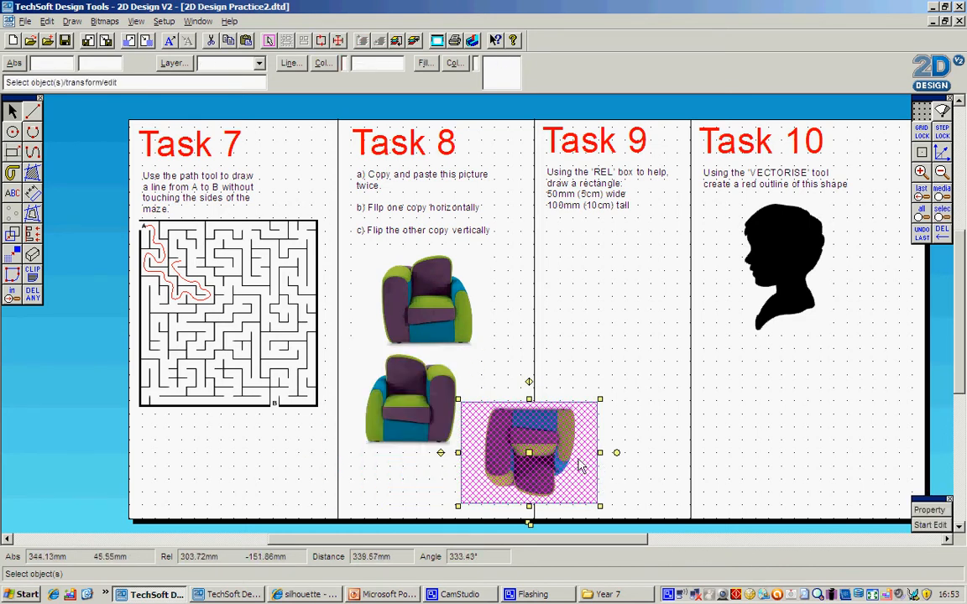
pyautogui.click(375, 364)
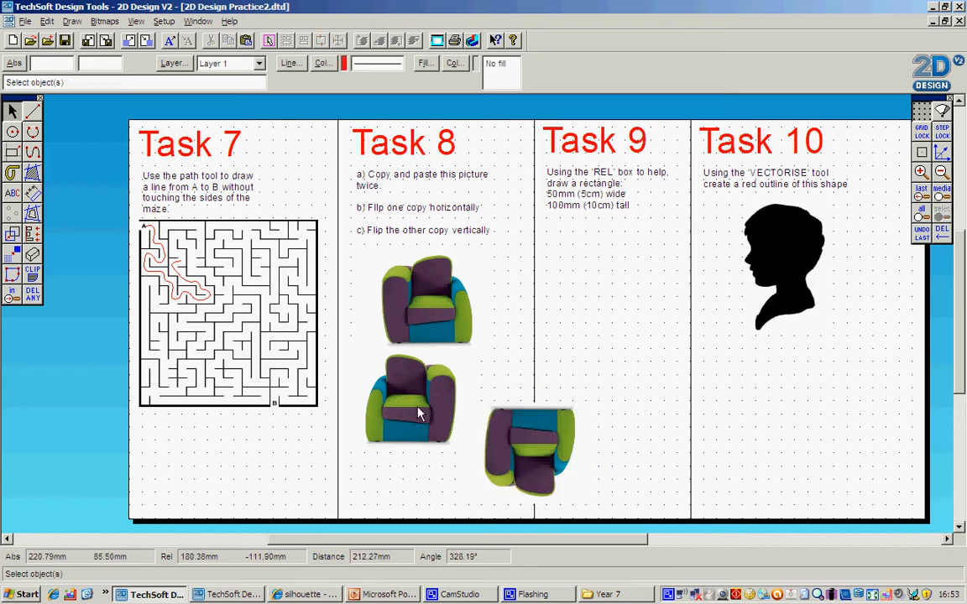
pyautogui.moveTo(410, 399); pyautogui.dragTo(388, 466)
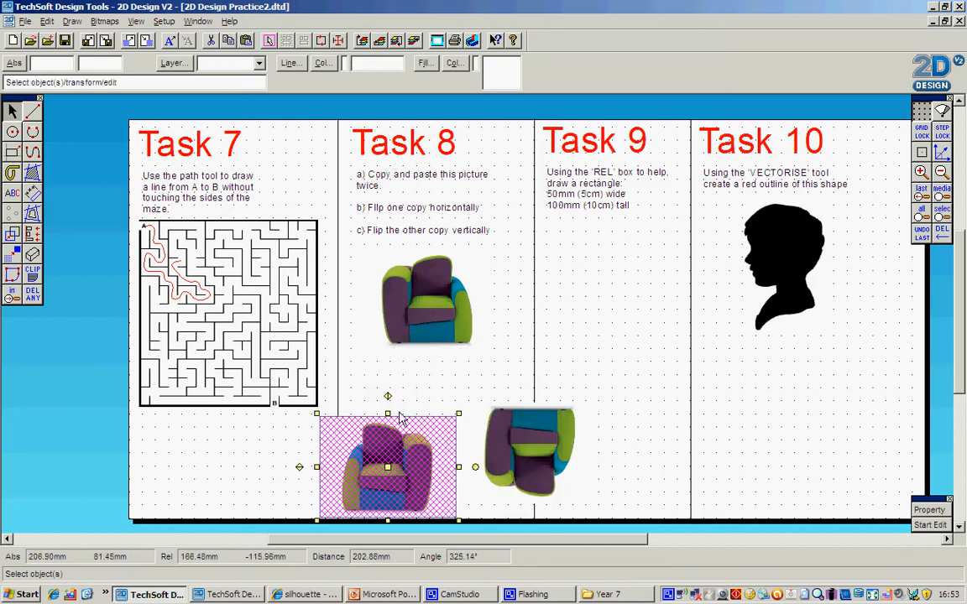
# Move the original armchair slightly down and rotate it anticlockwise so that it tilts to the left.
pyautogui.click(382, 284)
pyautogui.moveTo(427, 298); pyautogui.dragTo(430, 324)
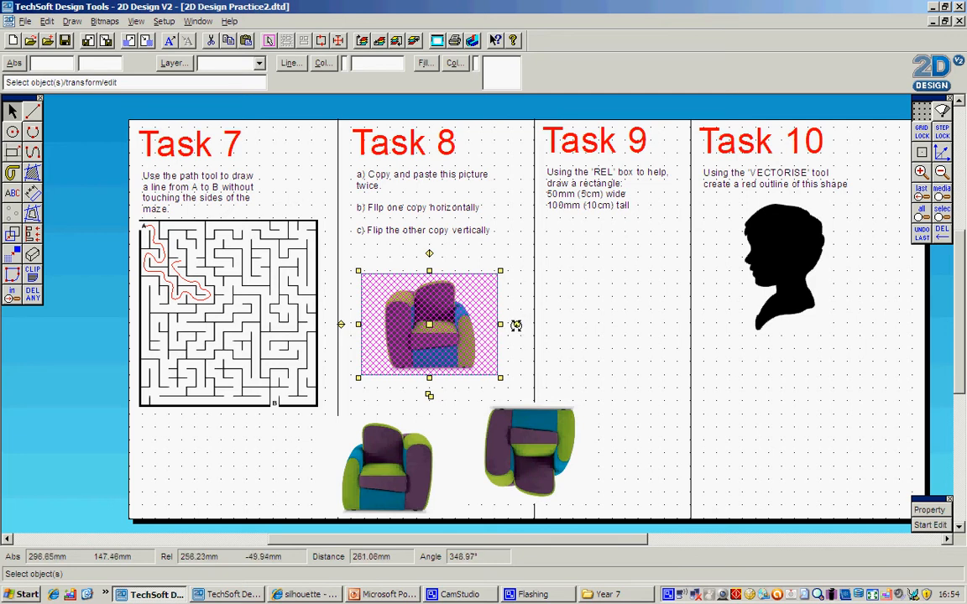
pyautogui.moveTo(515, 325); pyautogui.dragTo(514, 281)
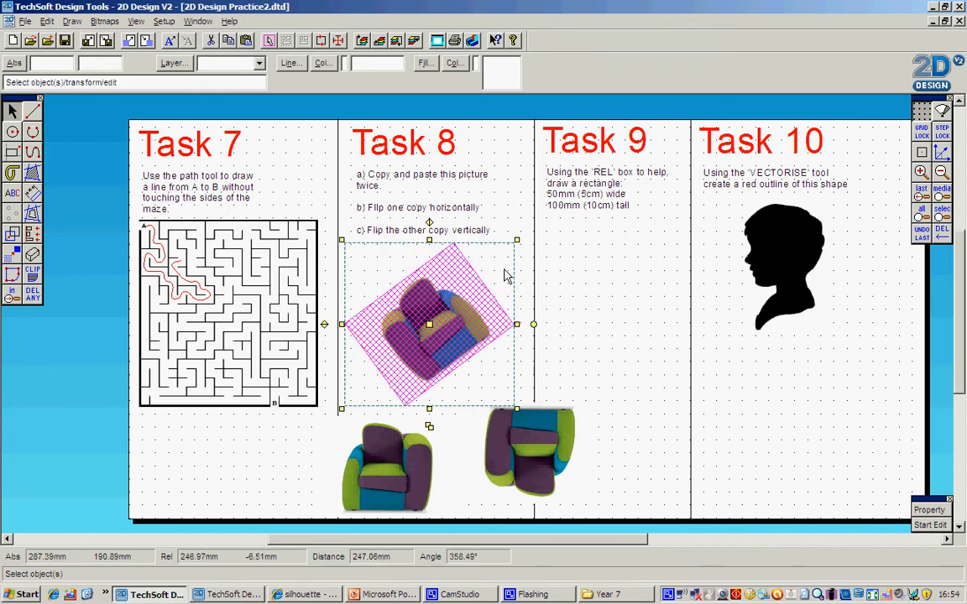
pyautogui.click(611, 412)
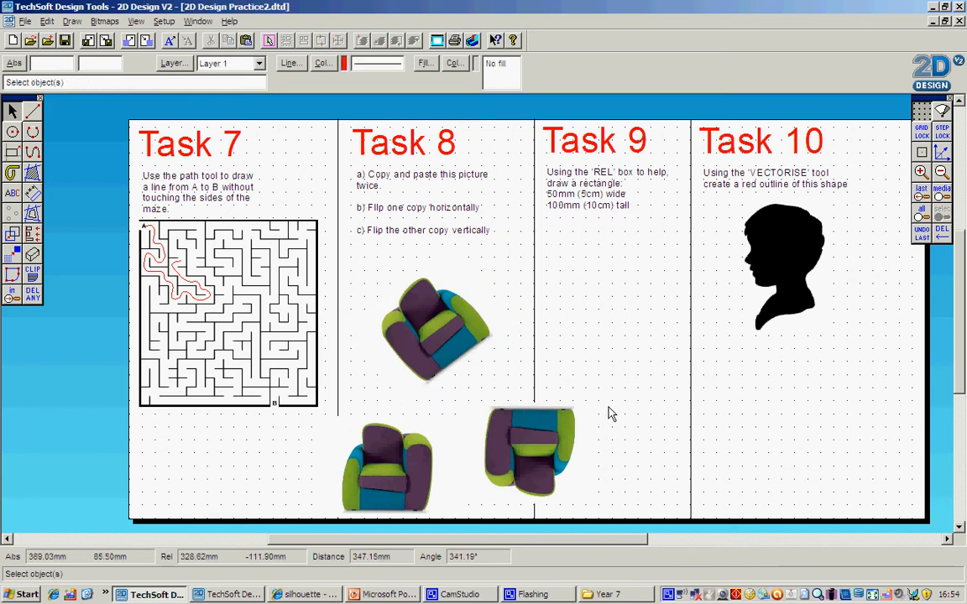
# Move the vertically flipped armchair copy fully inside Task 8, directly below the rotated original.
pyautogui.click(528, 453)
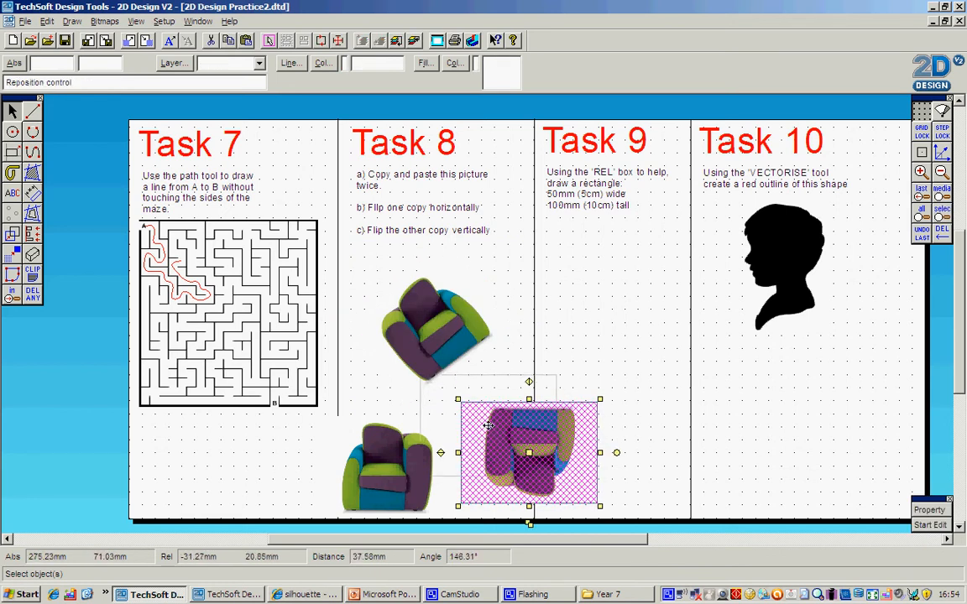
pyautogui.moveTo(529, 453); pyautogui.dragTo(464, 414)
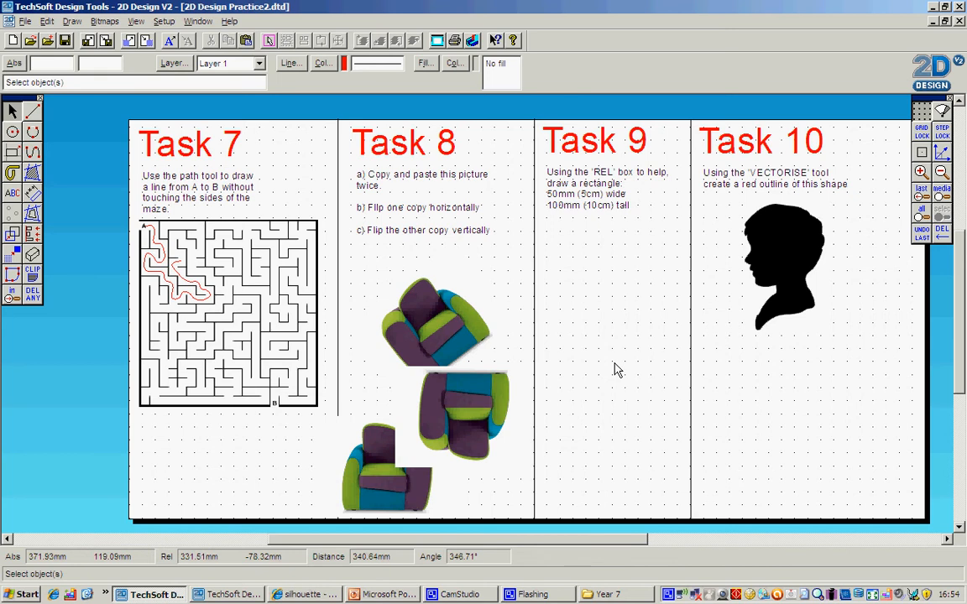
# Draw a freehand trial rectangle below the Task 9 instructions and delete it.
pyautogui.moveTo(552, 540); pyautogui.dragTo(589, 541)
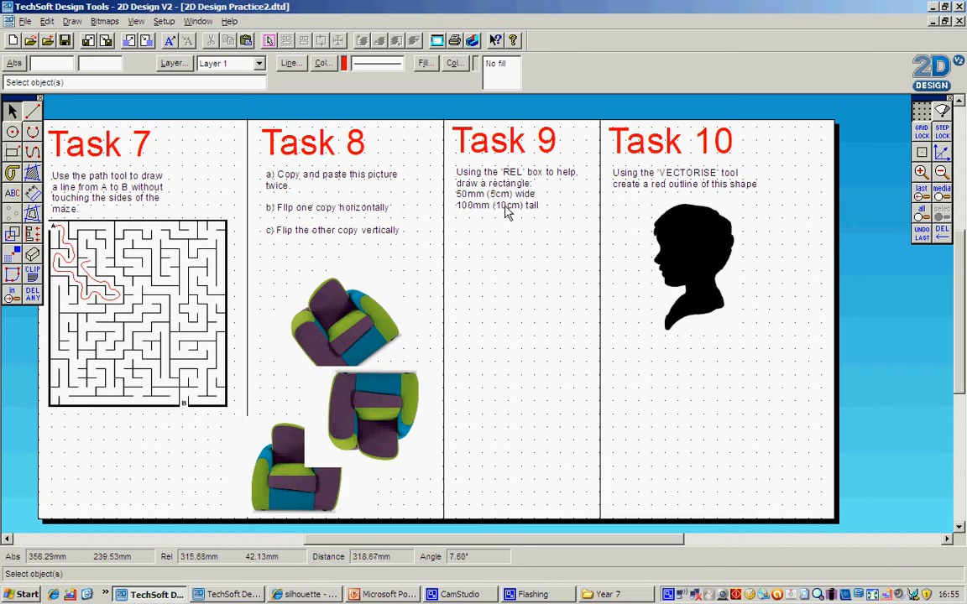
pyautogui.click(11, 151)
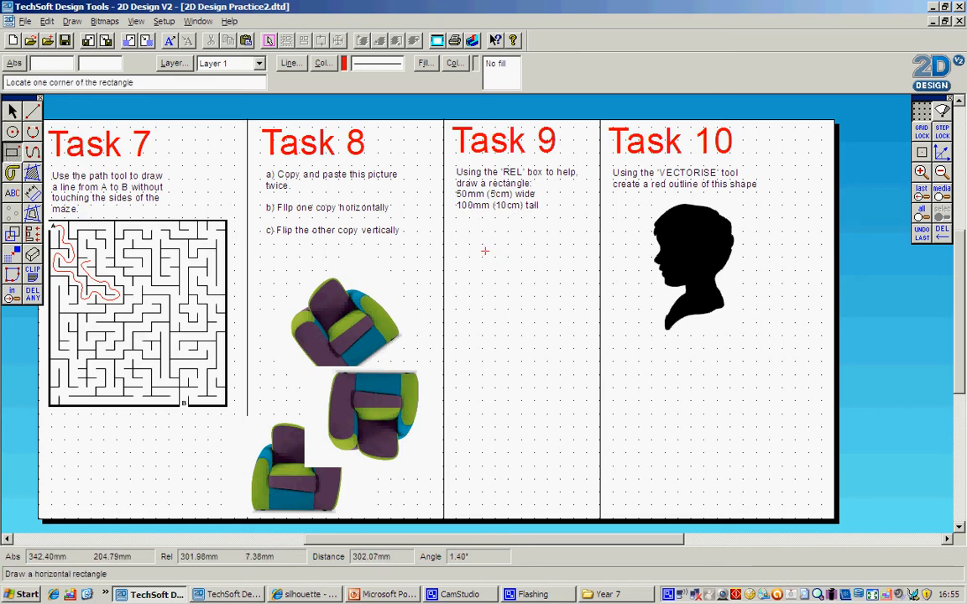
pyautogui.click(484, 250)
pyautogui.click(549, 298)
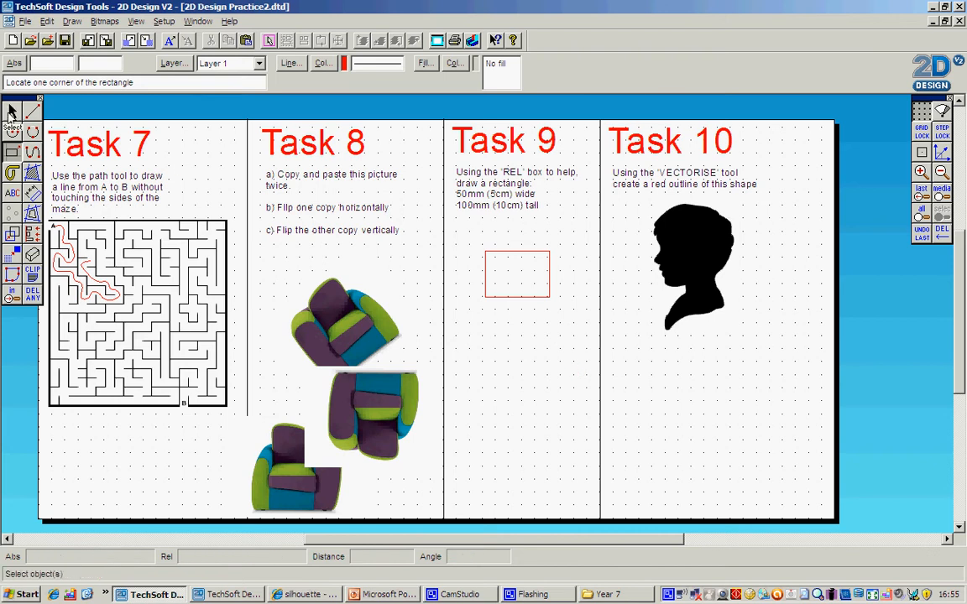
pyautogui.click(12, 110)
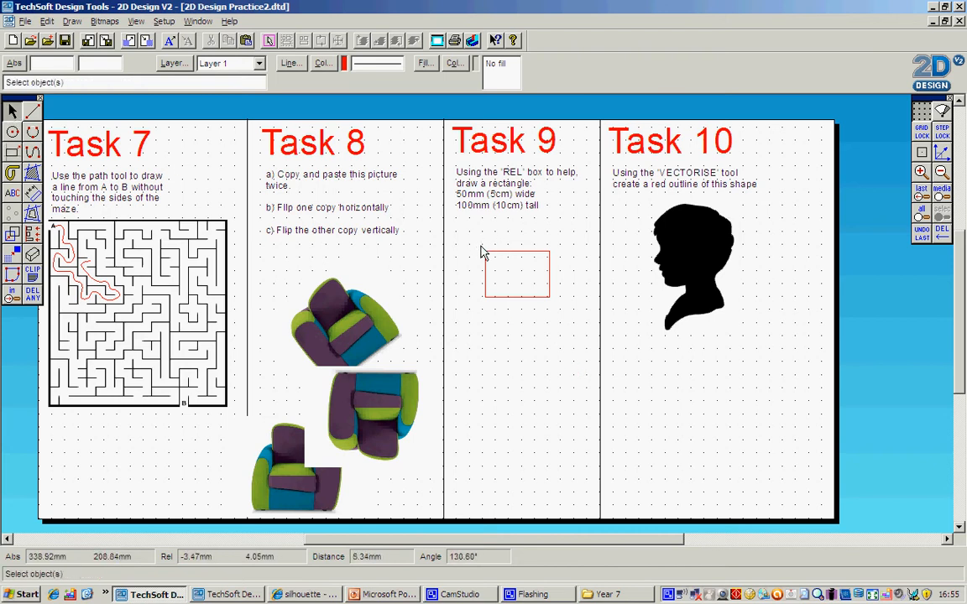
pyautogui.click(31, 292)
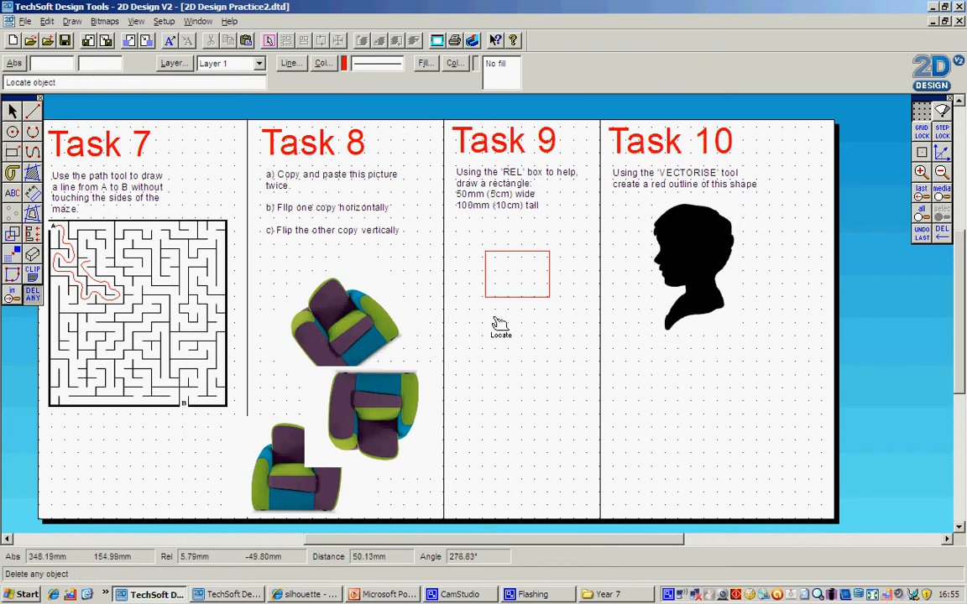
pyautogui.click(484, 277)
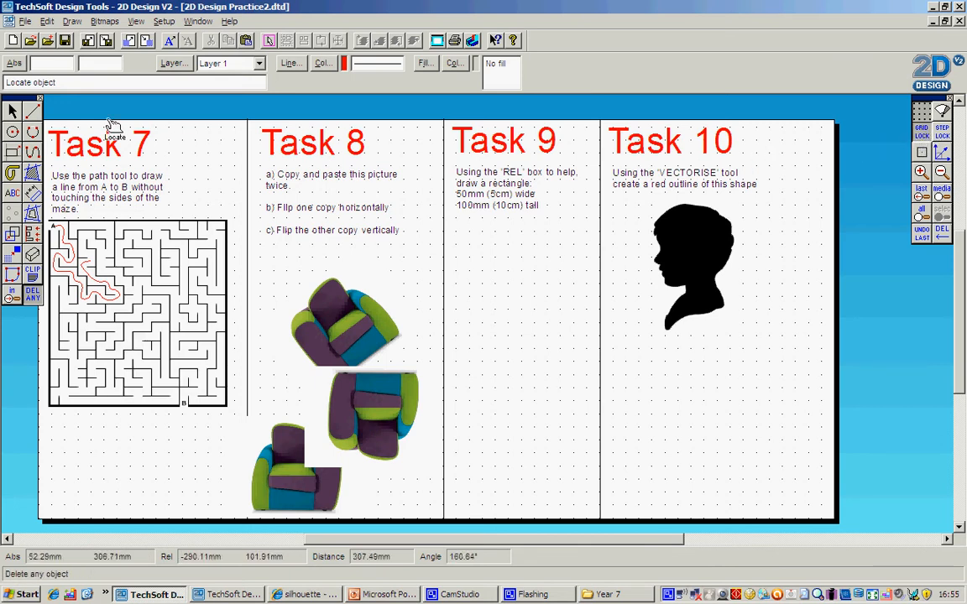
# Draw a red rectangle 50 mm wide and 100 mm tall below the Task 9 instructions, using grid lock.
pyautogui.click(12, 152)
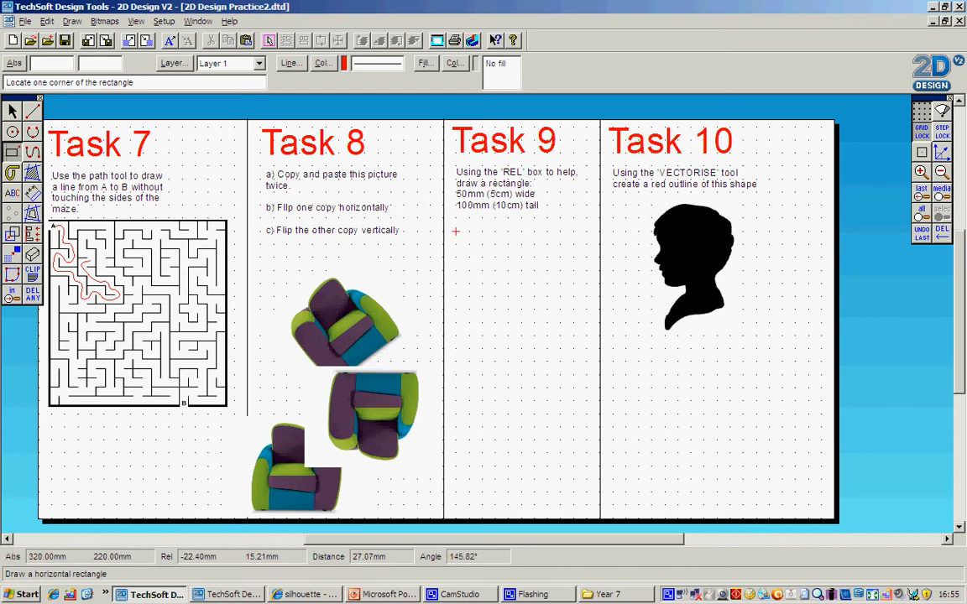
pyautogui.click(456, 231)
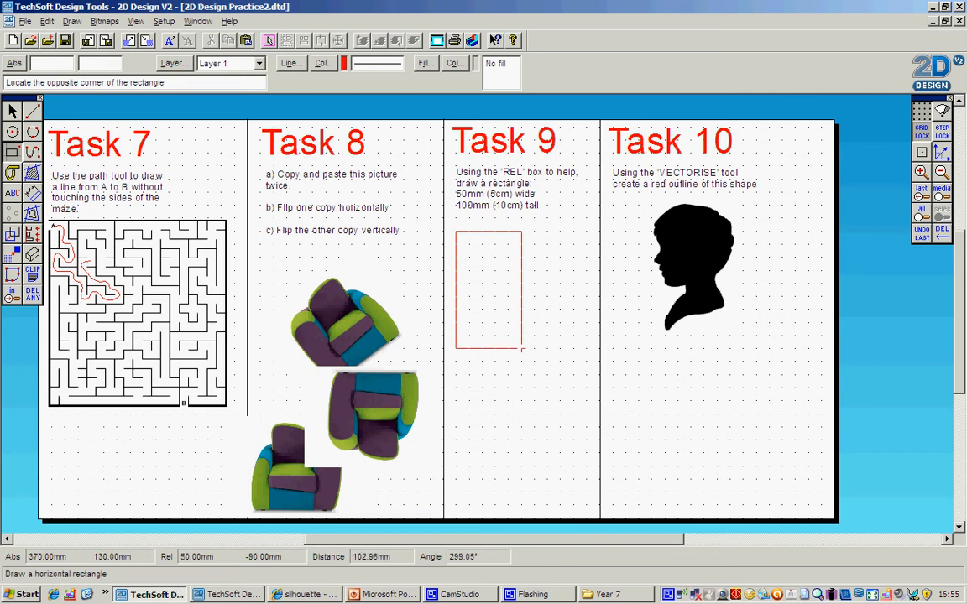
pyautogui.click(522, 360)
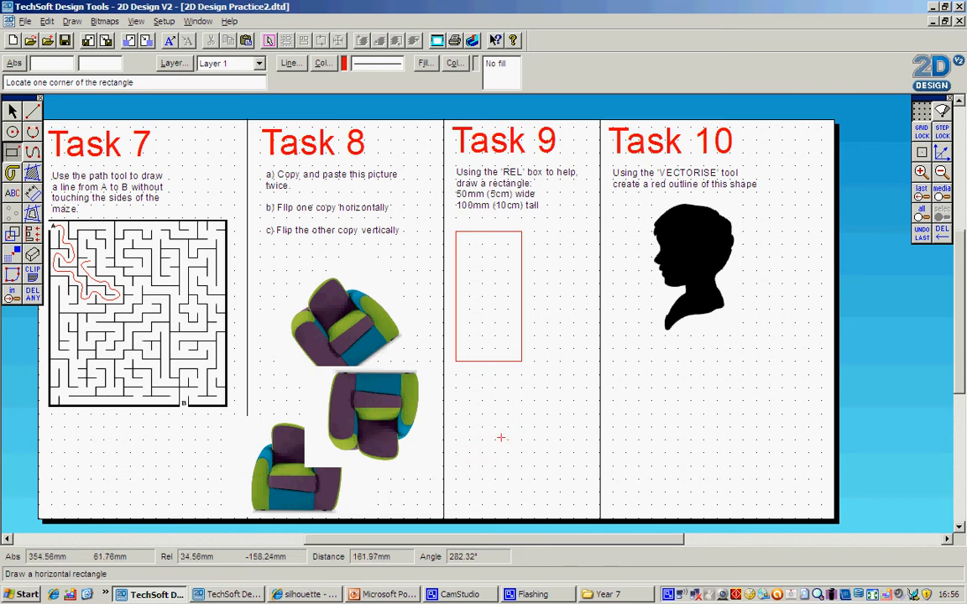
# Discard a small trial rectangle drawn lower in Task 9 and delete the 50 by 100 mm rectangle.
pyautogui.click(500, 437)
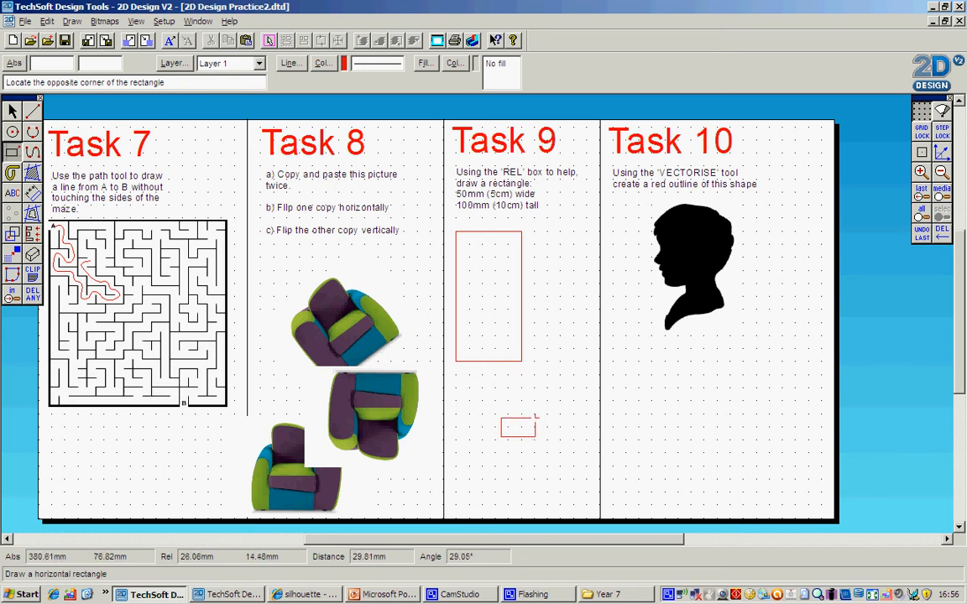
pyautogui.press('Escape')
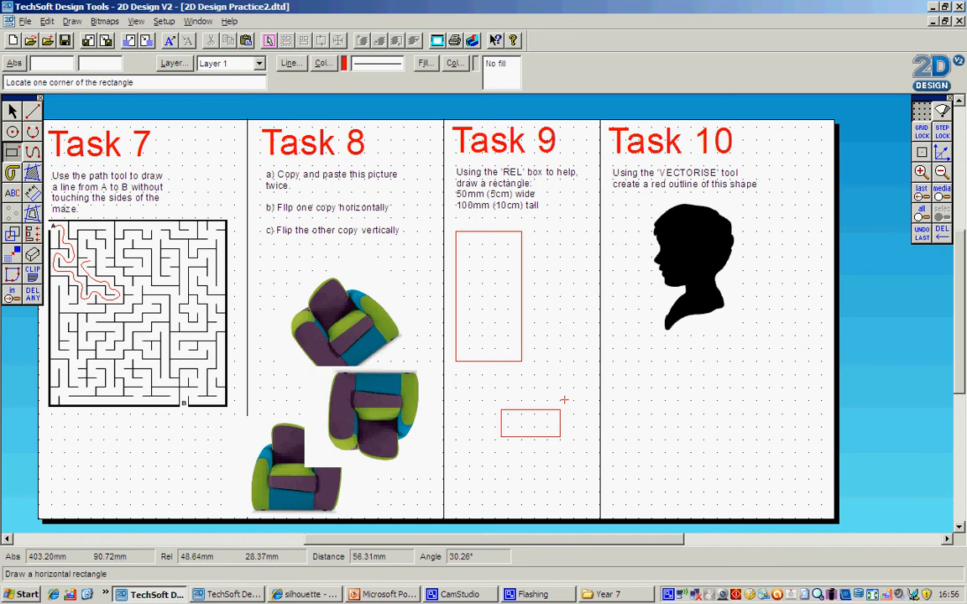
pyautogui.press('Escape')
pyautogui.click(32, 292)
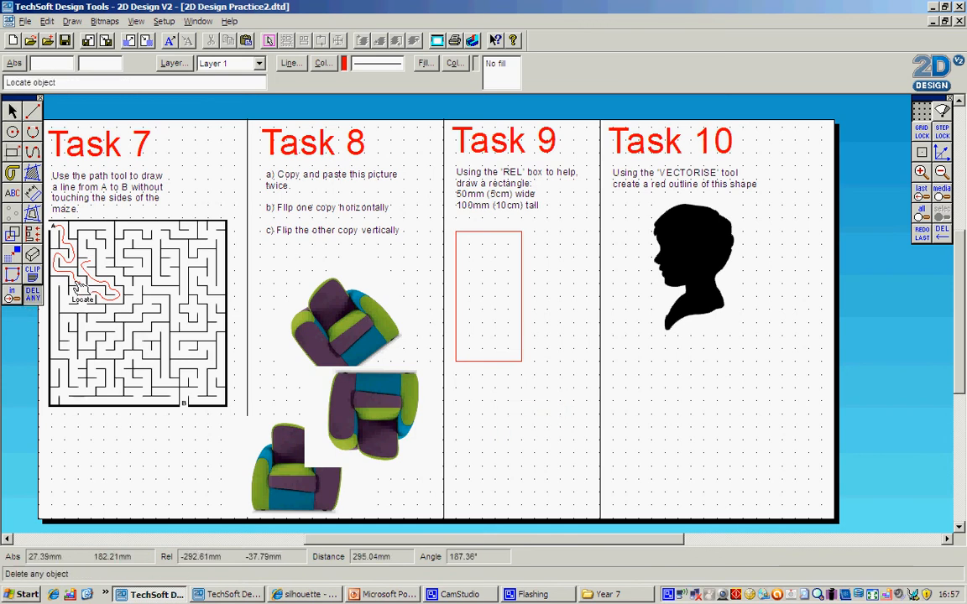
pyautogui.click(456, 361)
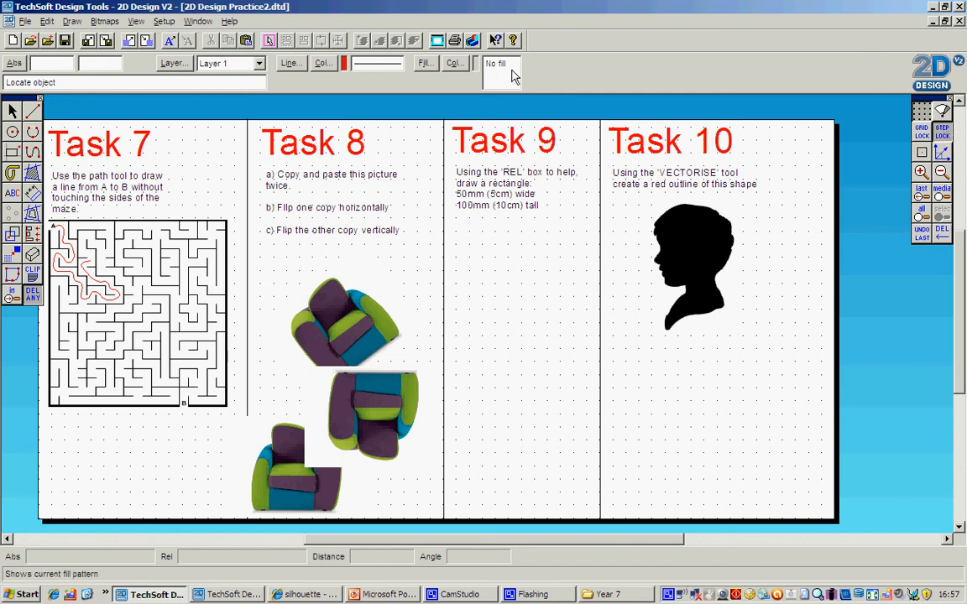
# Draw a red rectangle 50 mm wide and 100 mm tall below the Task 9 instructions, using step lock.
pyautogui.click(11, 152)
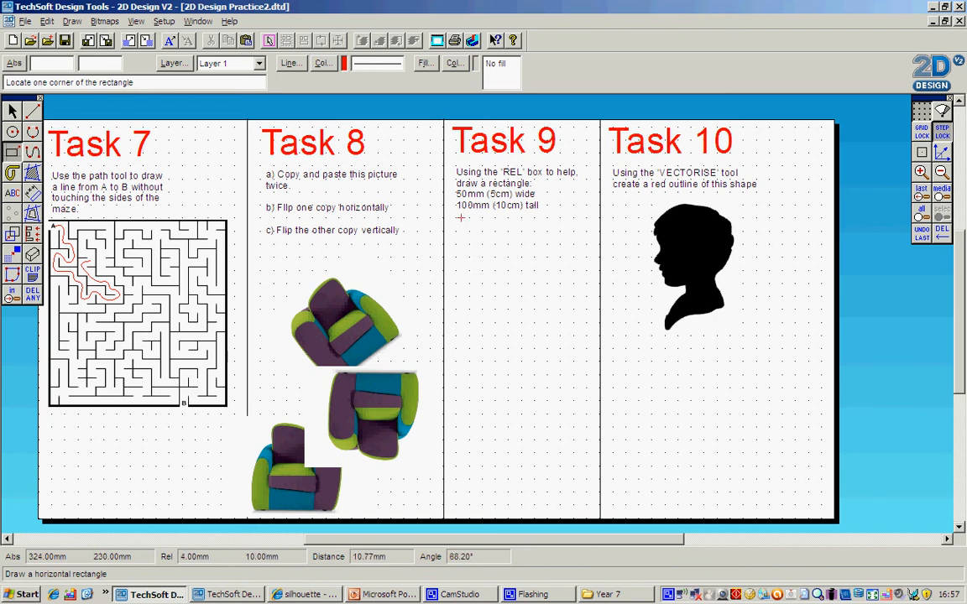
pyautogui.click(460, 222)
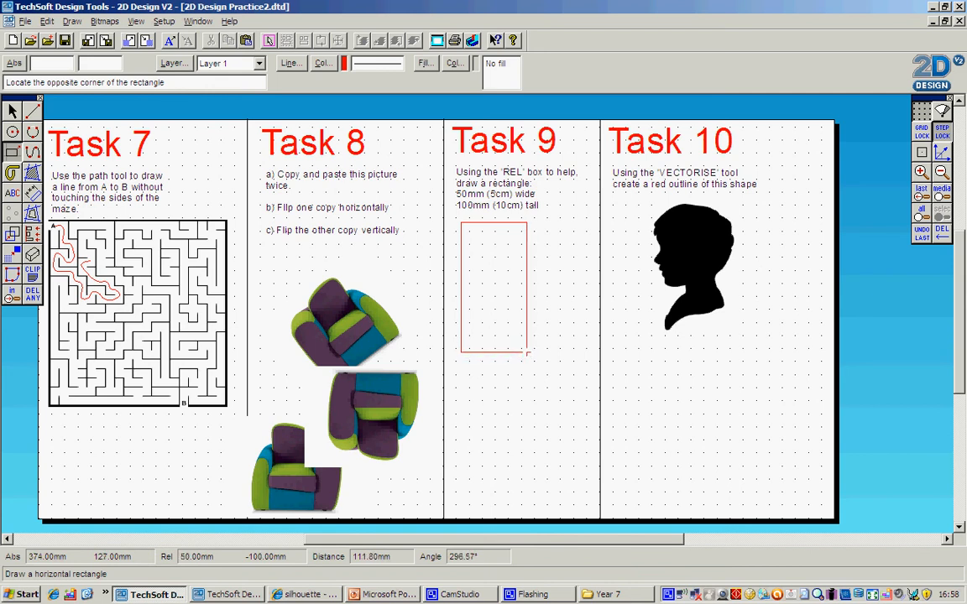
pyautogui.click(527, 353)
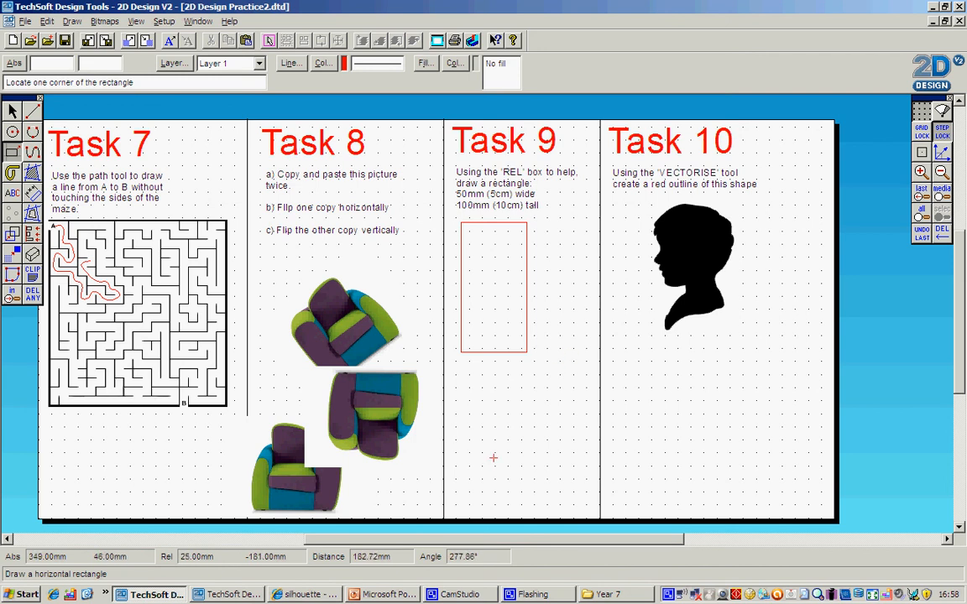
# Select the Task 10 silhouette to examine it as a picture object, compare the other tasks, and clear the selection.
pyautogui.moveTo(588, 542); pyautogui.dragTo(649, 537)
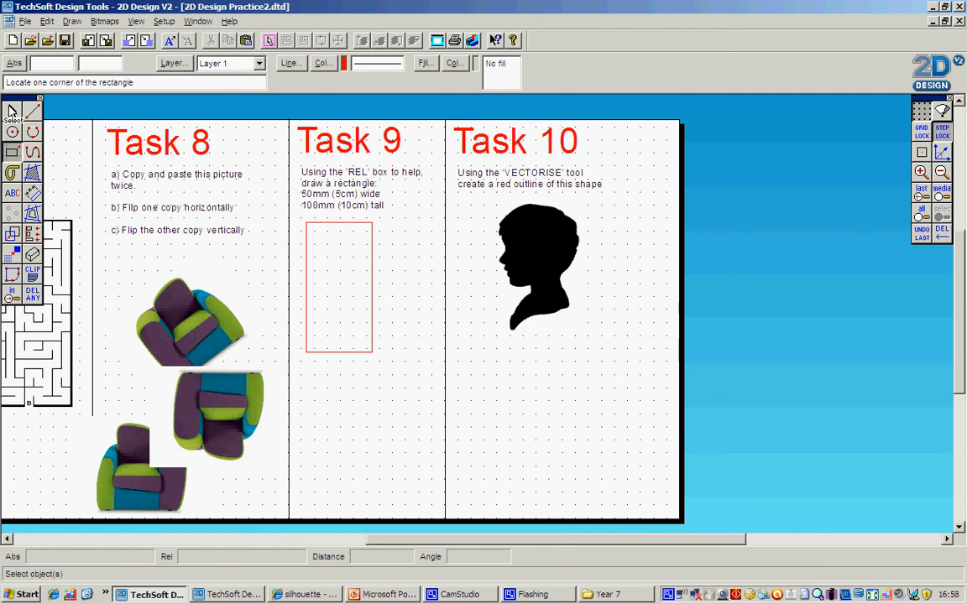
pyautogui.click(10, 109)
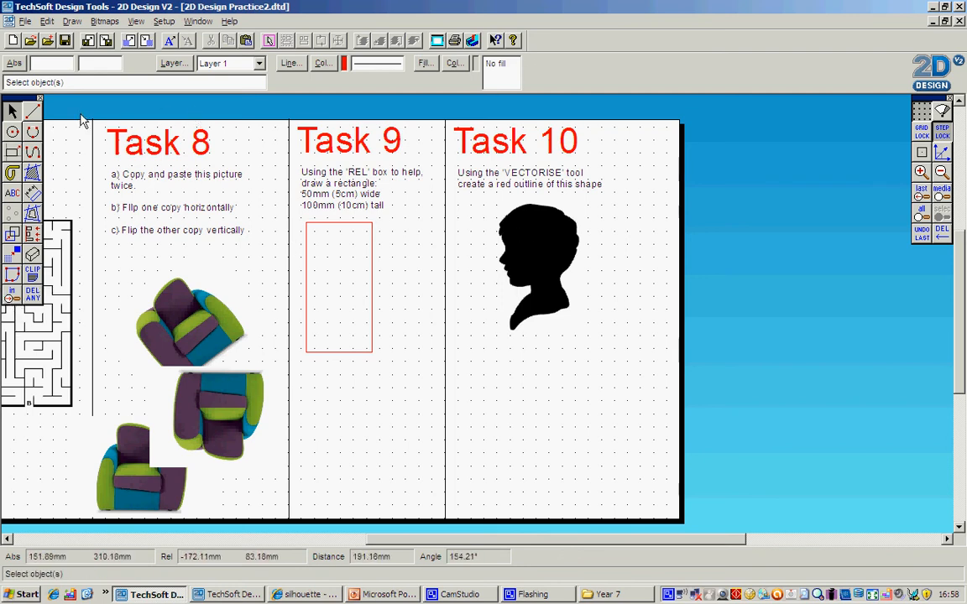
pyautogui.click(507, 234)
pyautogui.click(629, 260)
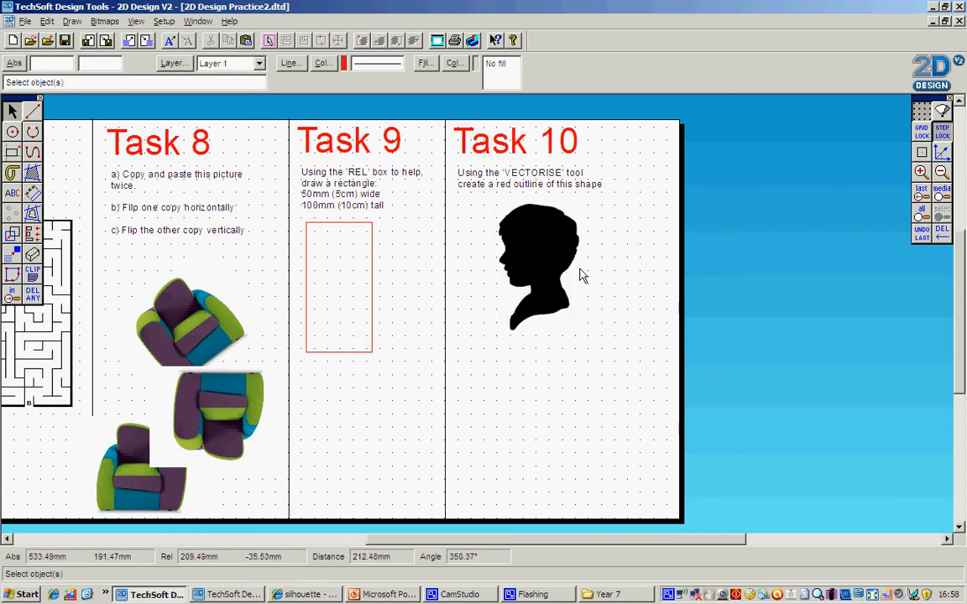
pyautogui.click(548, 267)
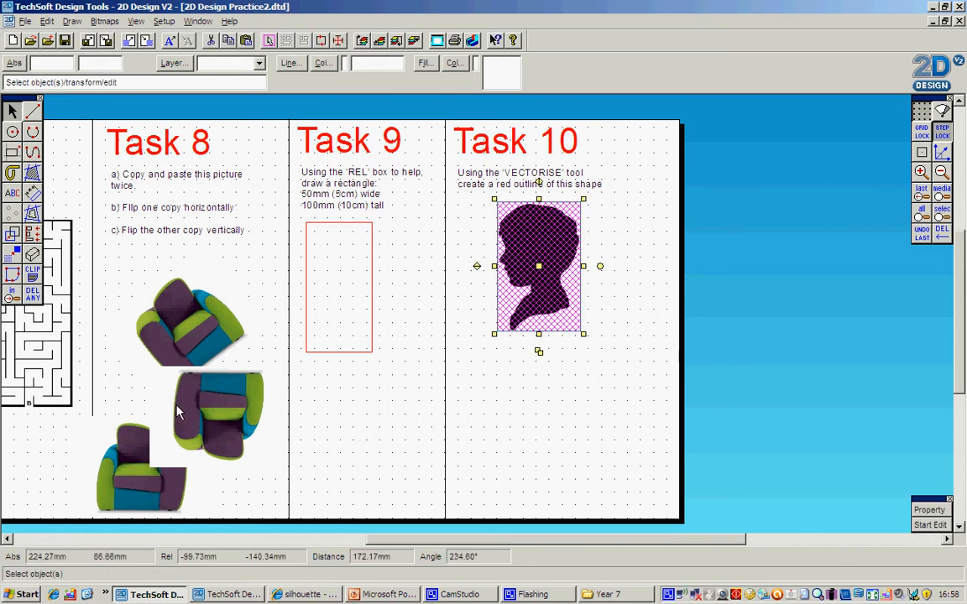
pyautogui.moveTo(388, 540); pyautogui.dragTo(322, 541)
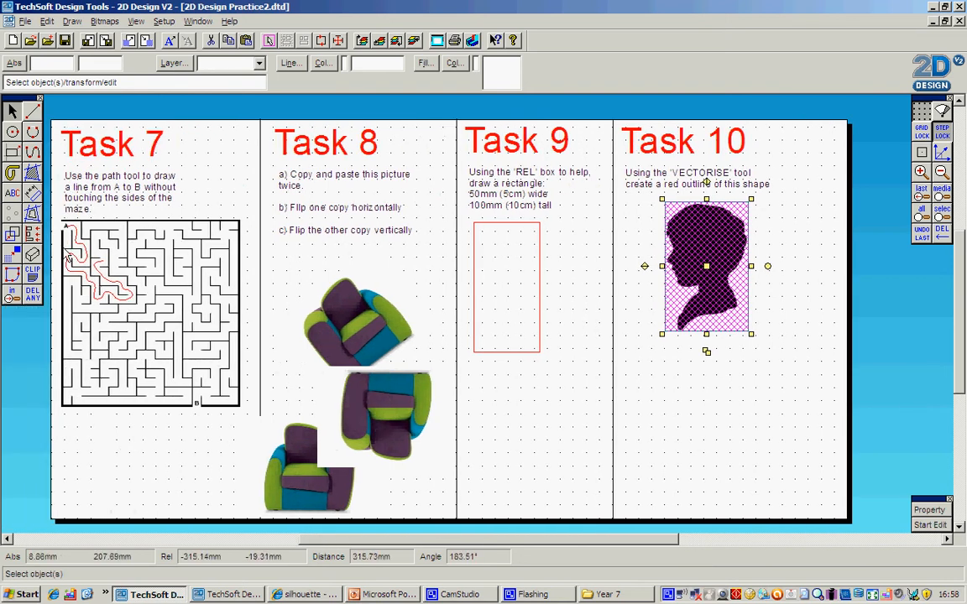
pyautogui.moveTo(410, 542); pyautogui.dragTo(474, 548)
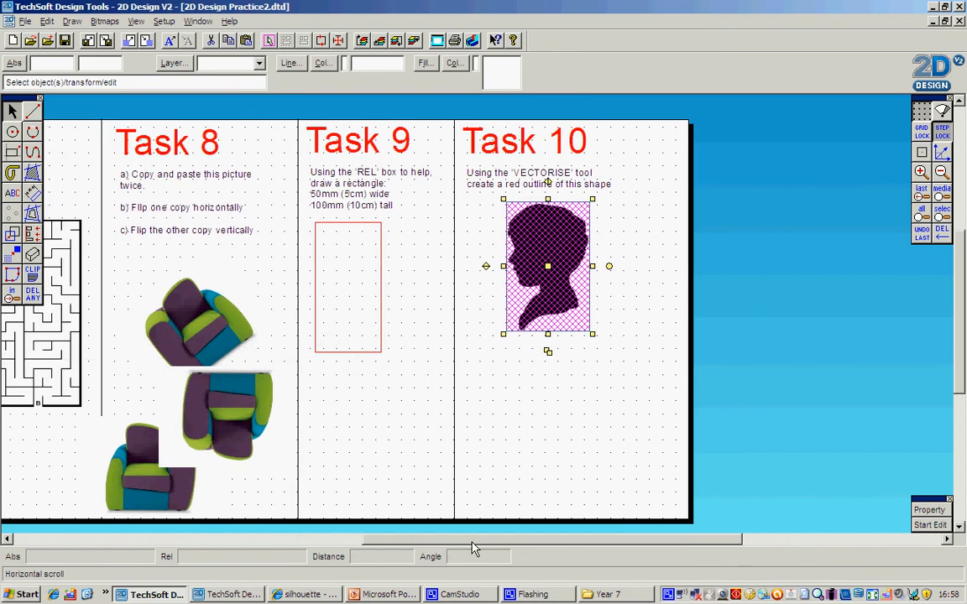
pyautogui.click(634, 332)
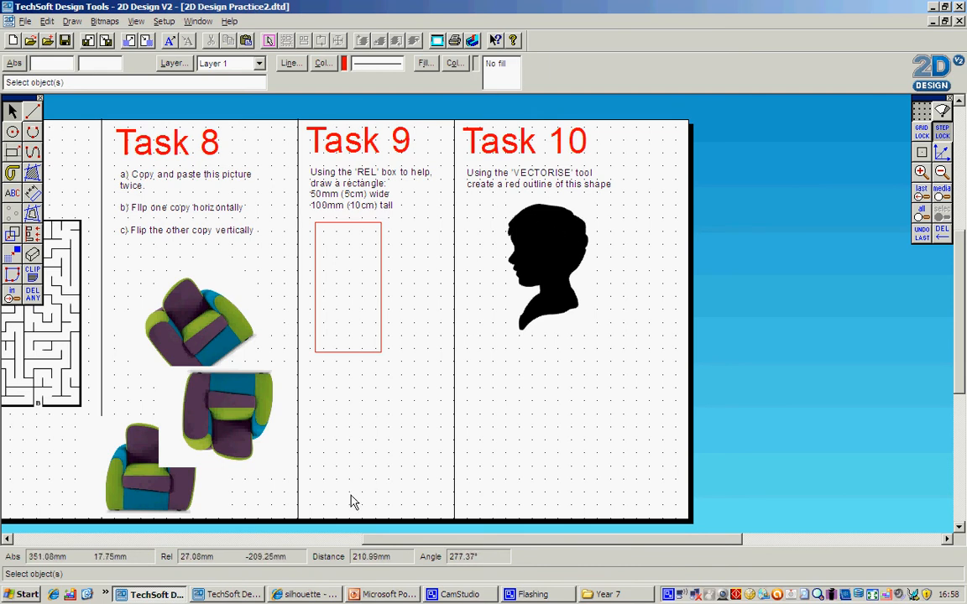
# Switch to Internet Explorer to view the source head silhouette in the image search results, and return to the 2D Design practice sheet.
pyautogui.click(334, 594)
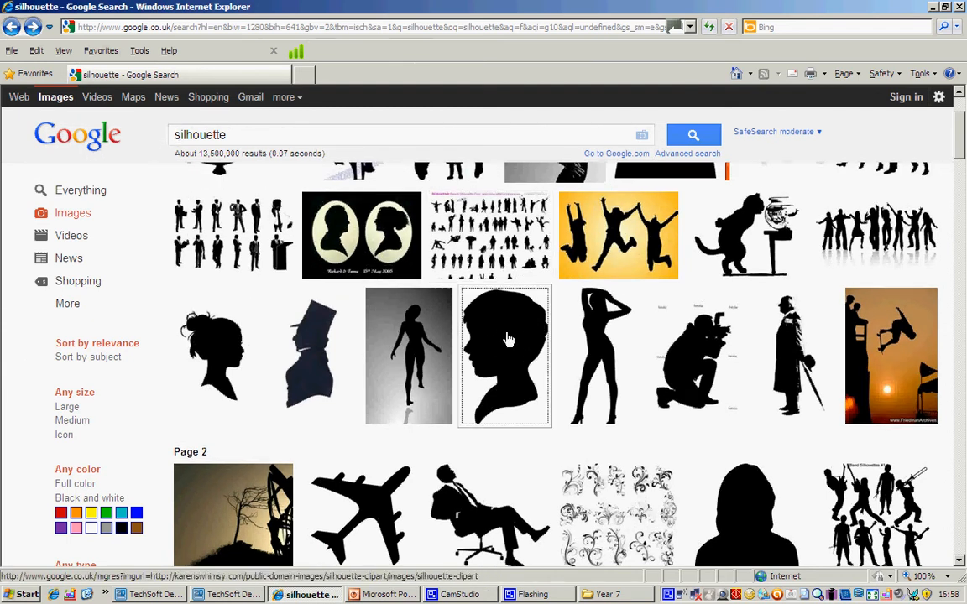
pyautogui.moveTo(505, 337)
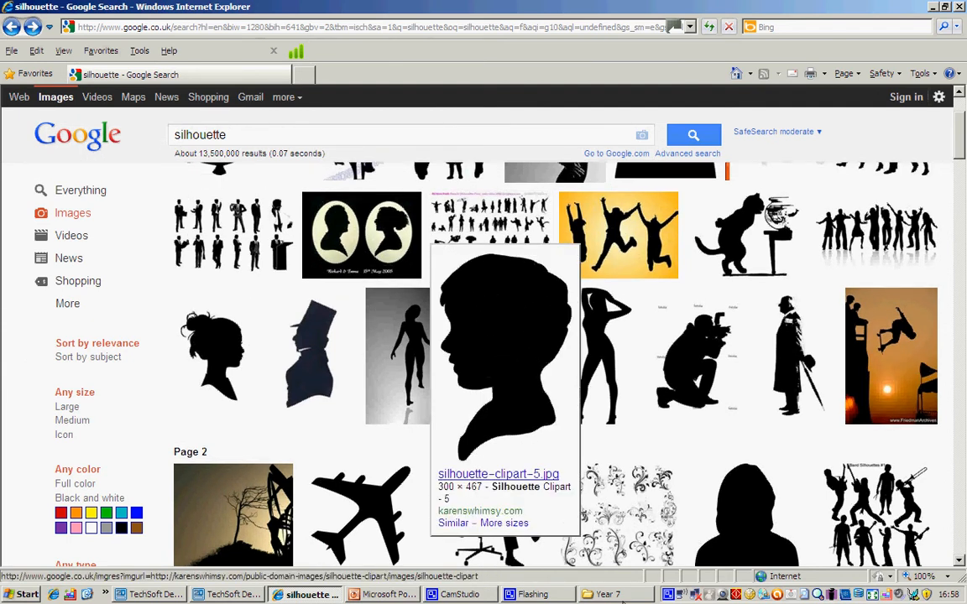
pyautogui.click(252, 594)
pyautogui.click(172, 597)
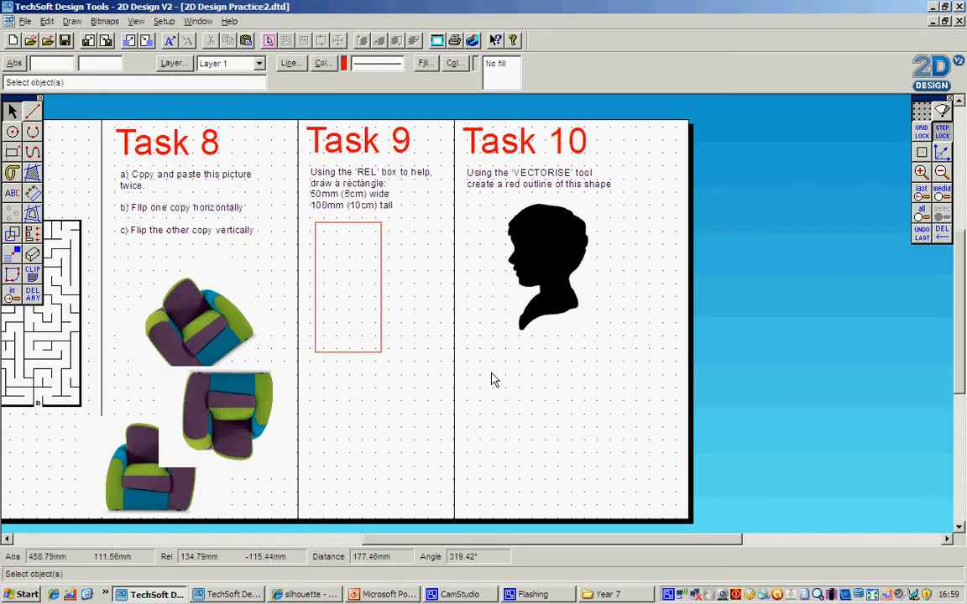
# Vectorise the Task 10 silhouette bitmap, including only the black colour group and using the default conversion settings.
pyautogui.click(542, 246)
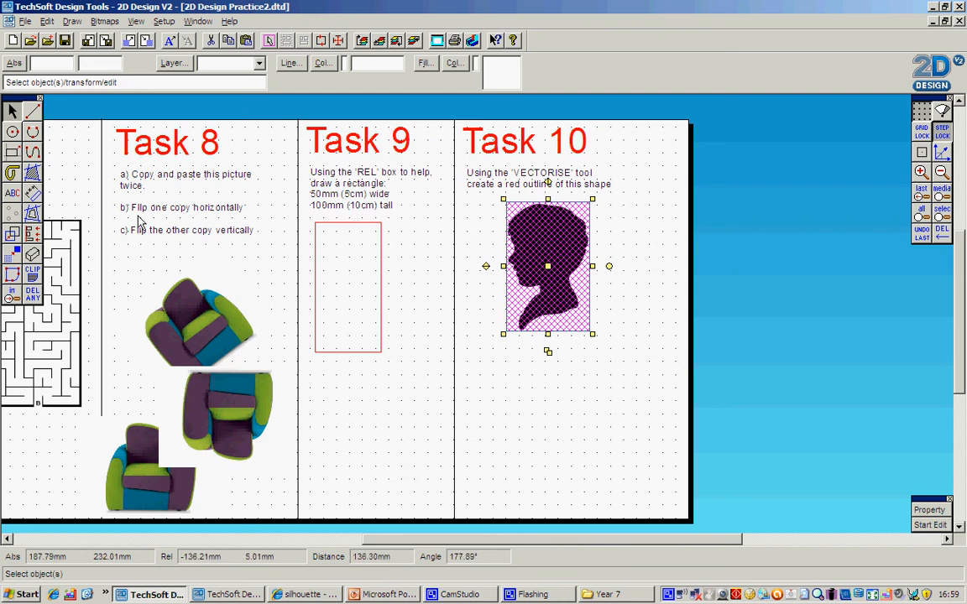
pyautogui.click(13, 254)
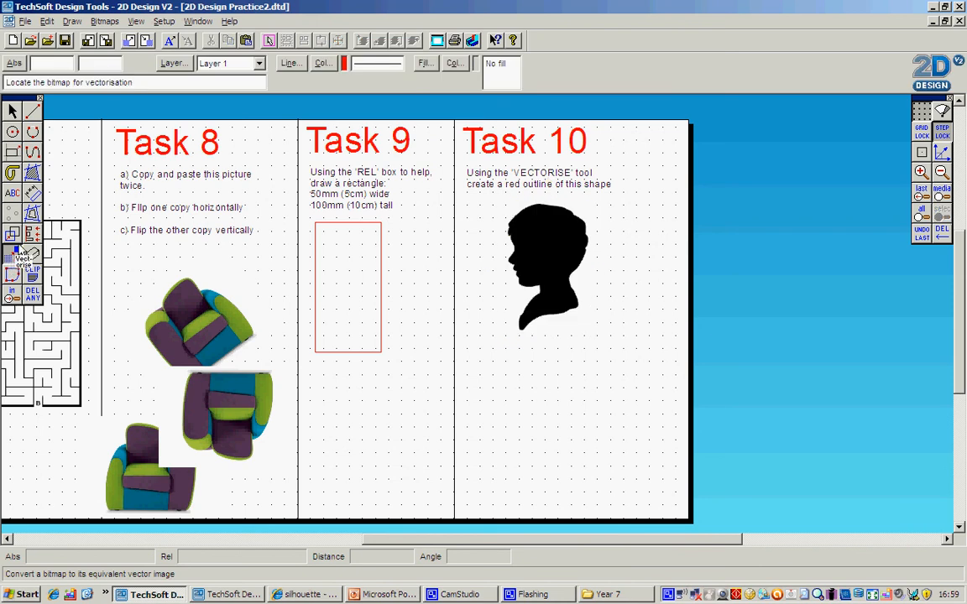
pyautogui.click(537, 249)
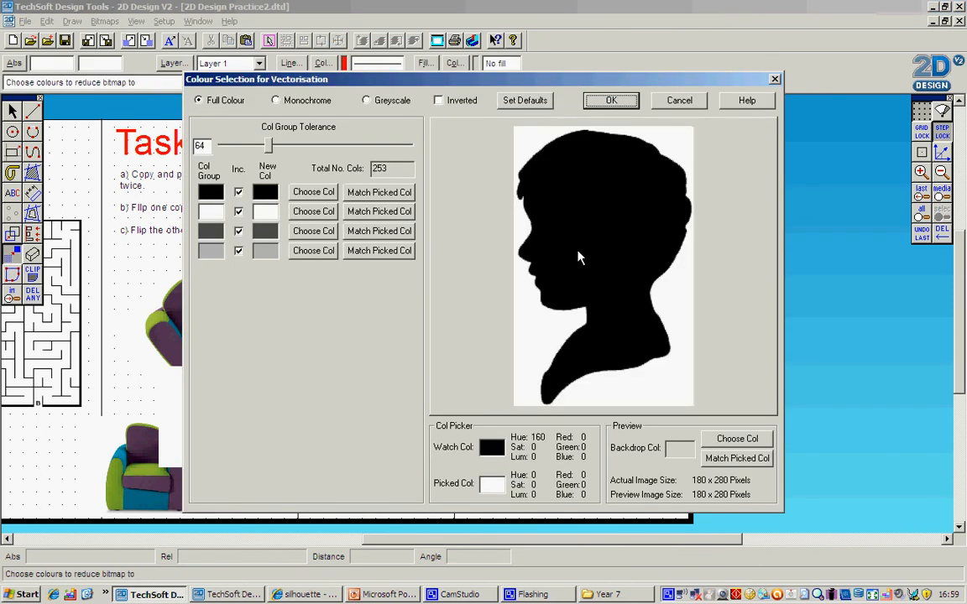
pyautogui.moveTo(551, 82); pyautogui.dragTo(637, 47)
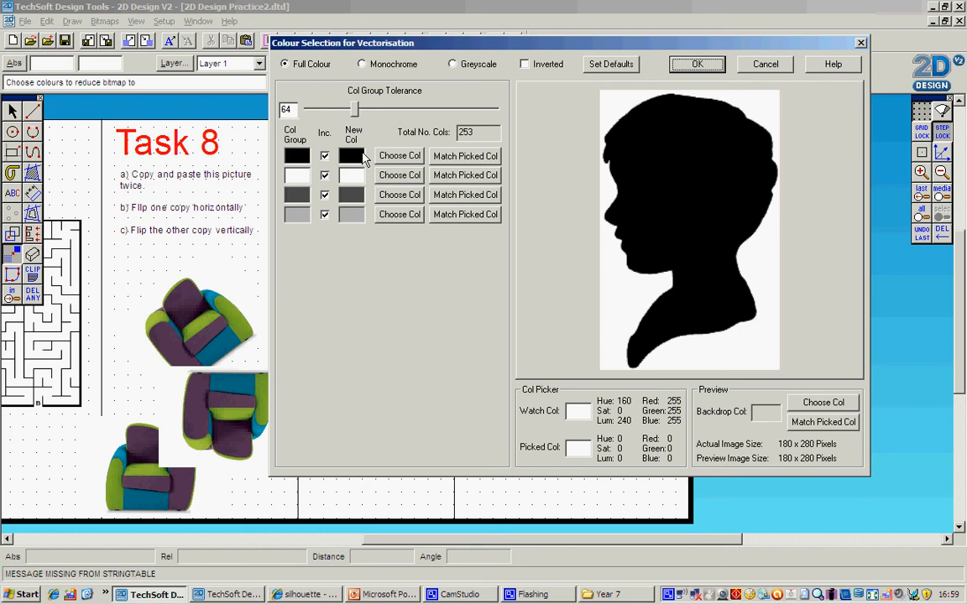
pyautogui.click(324, 176)
pyautogui.click(325, 196)
pyautogui.click(325, 215)
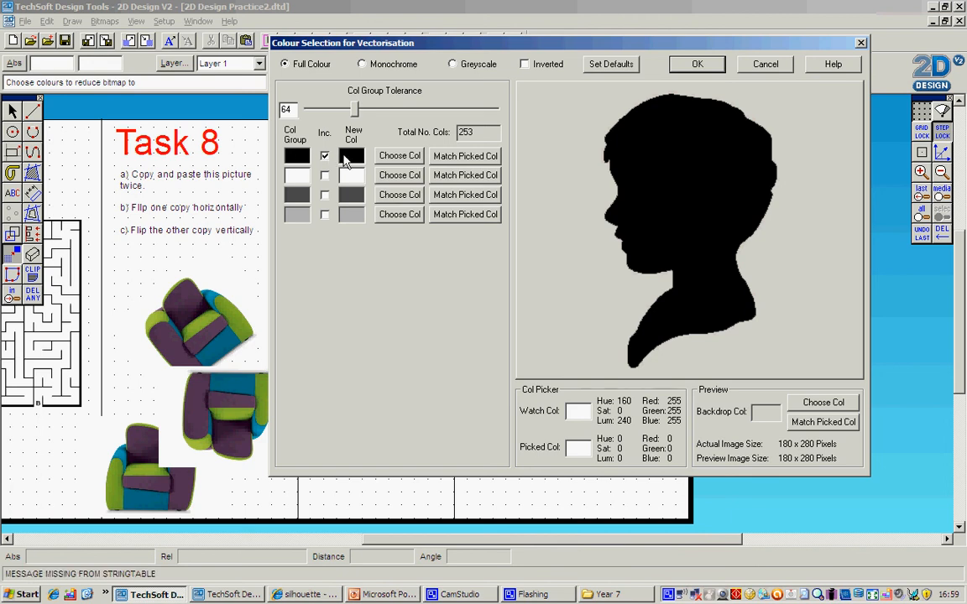
pyautogui.click(703, 71)
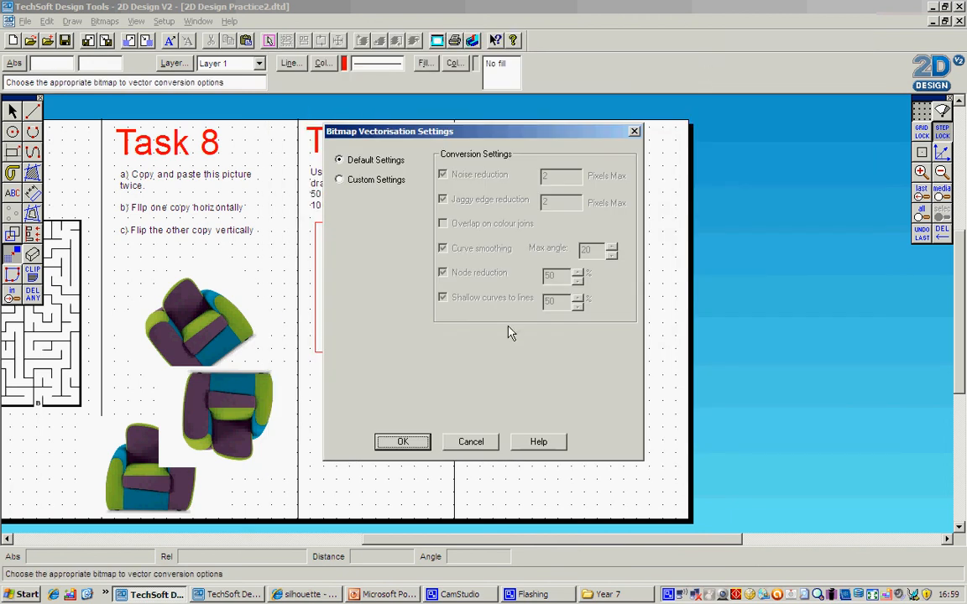
pyautogui.click(417, 443)
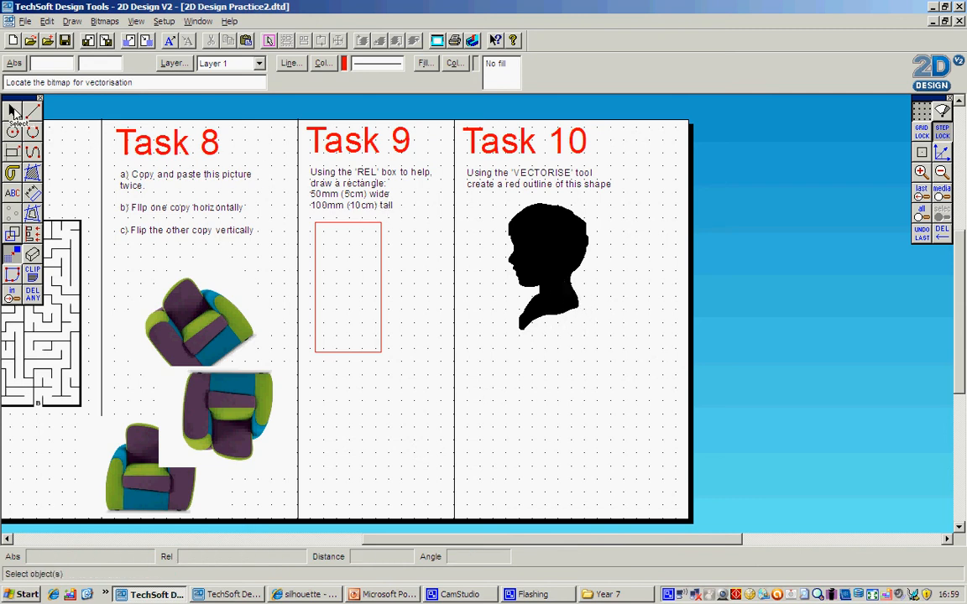
# Set the line colour of the vectorised Task 10 silhouette to red.
pyautogui.click(13, 111)
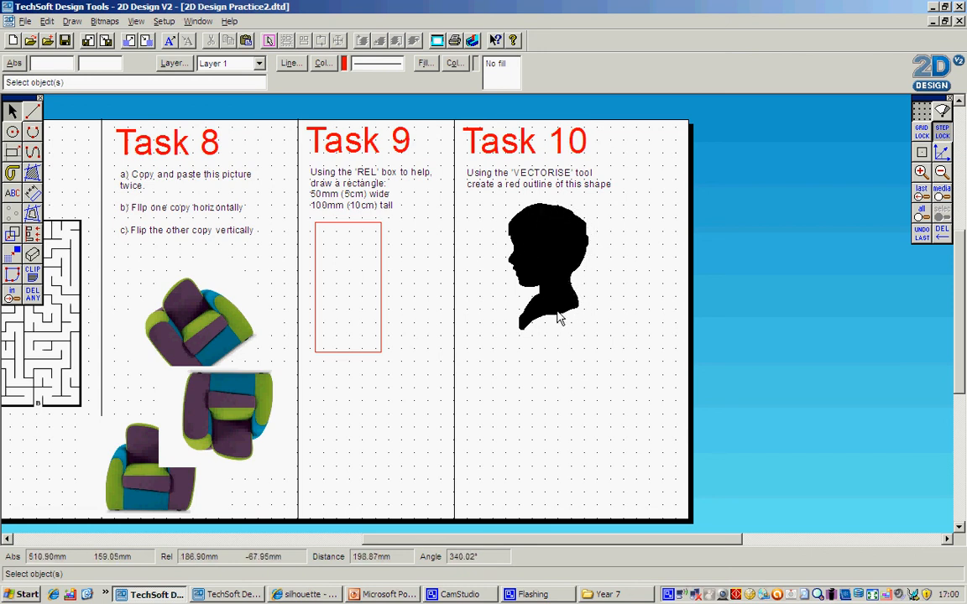
pyautogui.click(558, 266)
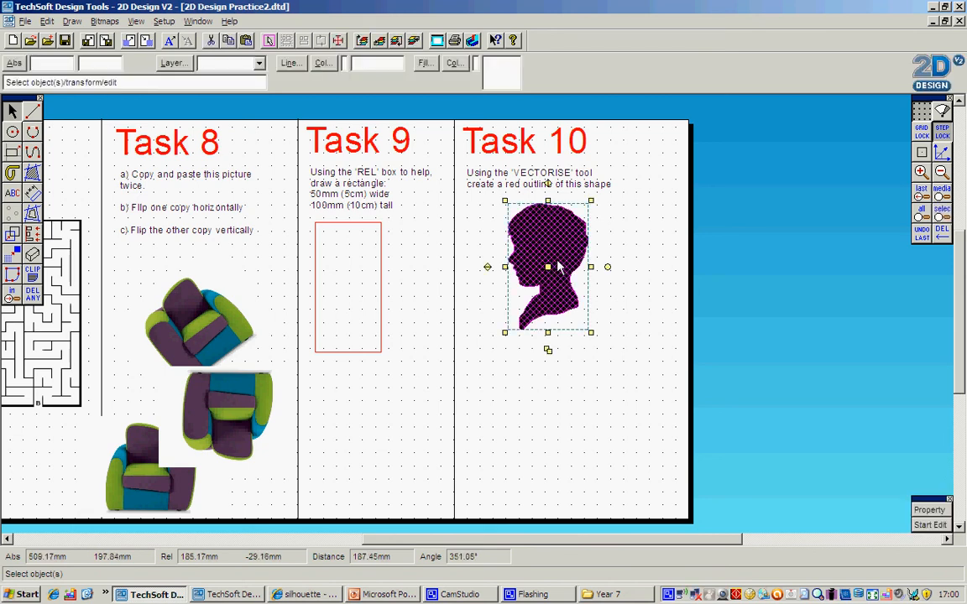
pyautogui.click(322, 63)
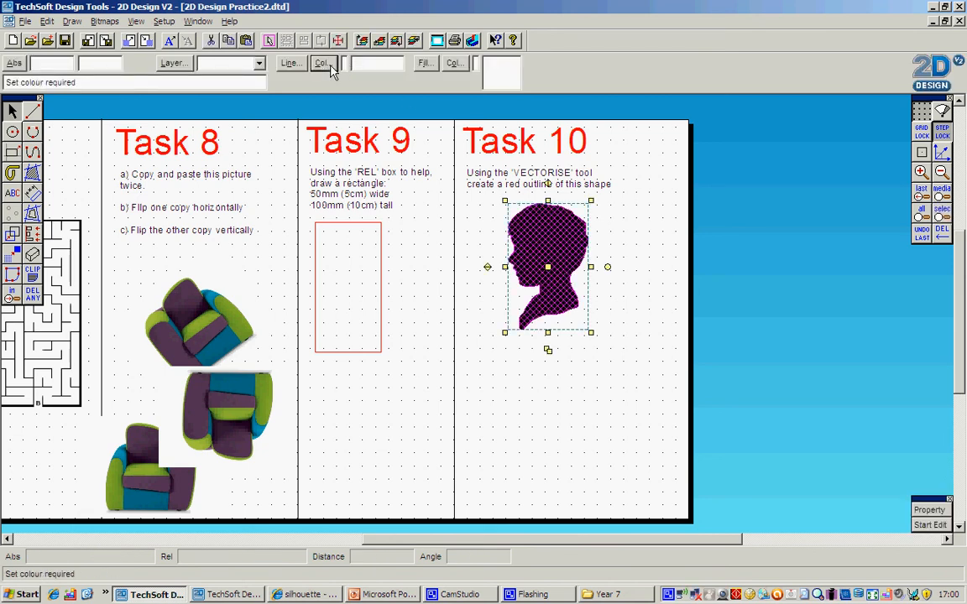
pyautogui.click(435, 338)
pyautogui.click(438, 395)
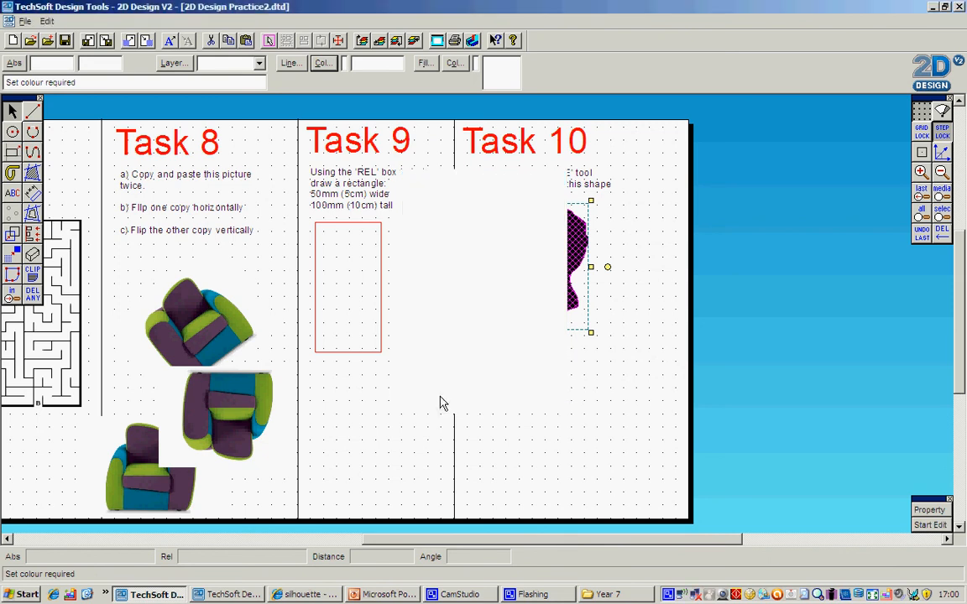
# Set the vectorised silhouette to No Fill and clear the selection.
pyautogui.click(428, 64)
pyautogui.click(197, 103)
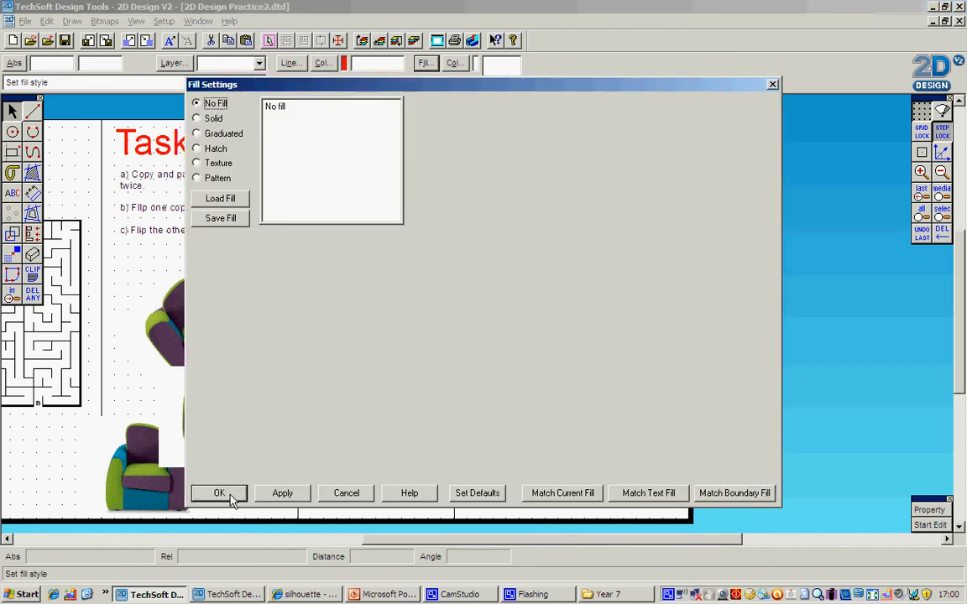
pyautogui.click(219, 493)
pyautogui.click(672, 352)
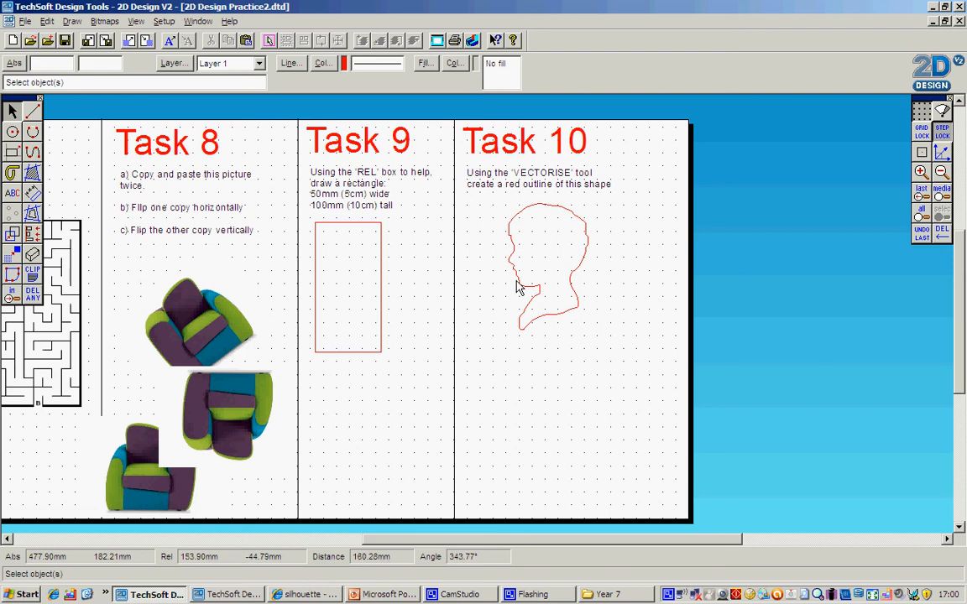
# Review the current line colour and fill settings, keeping red and No Fill.
pyautogui.click(329, 65)
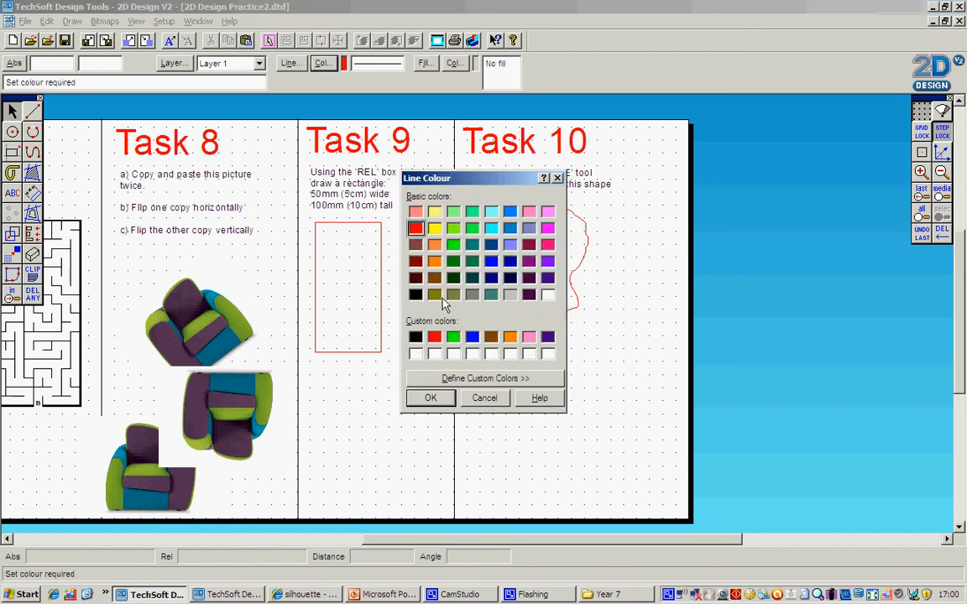
pyautogui.click(435, 398)
pyautogui.click(425, 64)
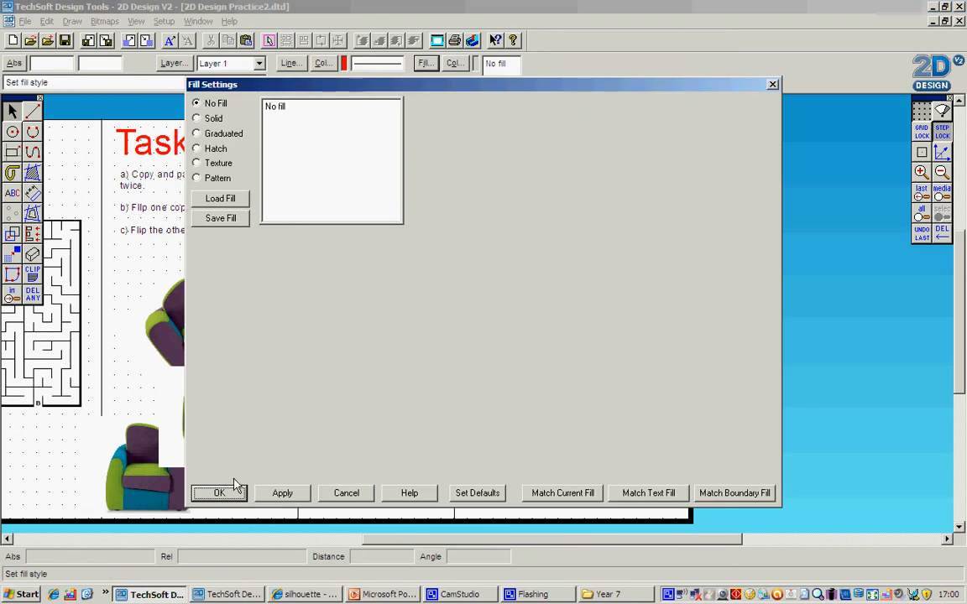
pyautogui.click(218, 493)
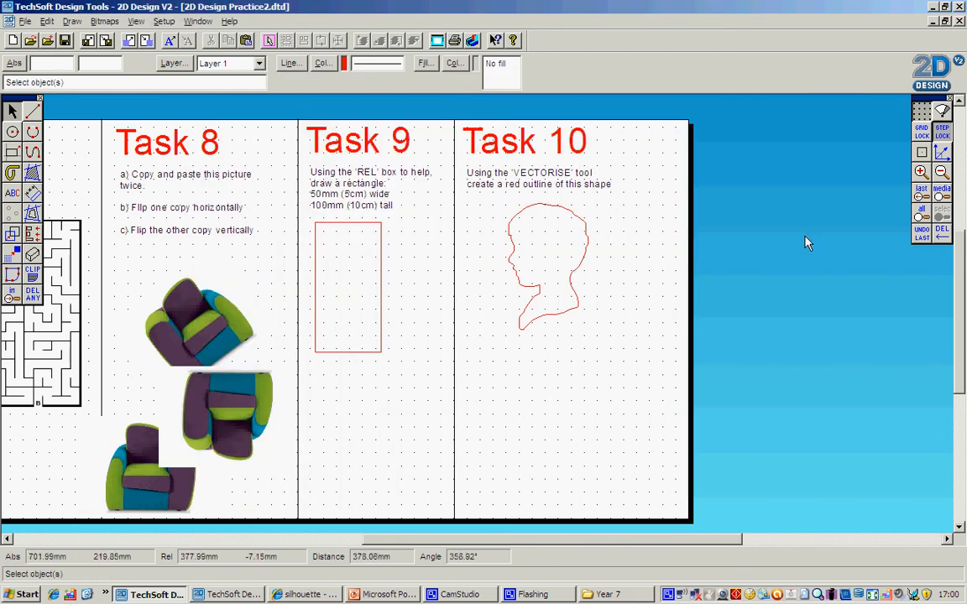
pyautogui.moveTo(686, 540); pyautogui.dragTo(619, 540)
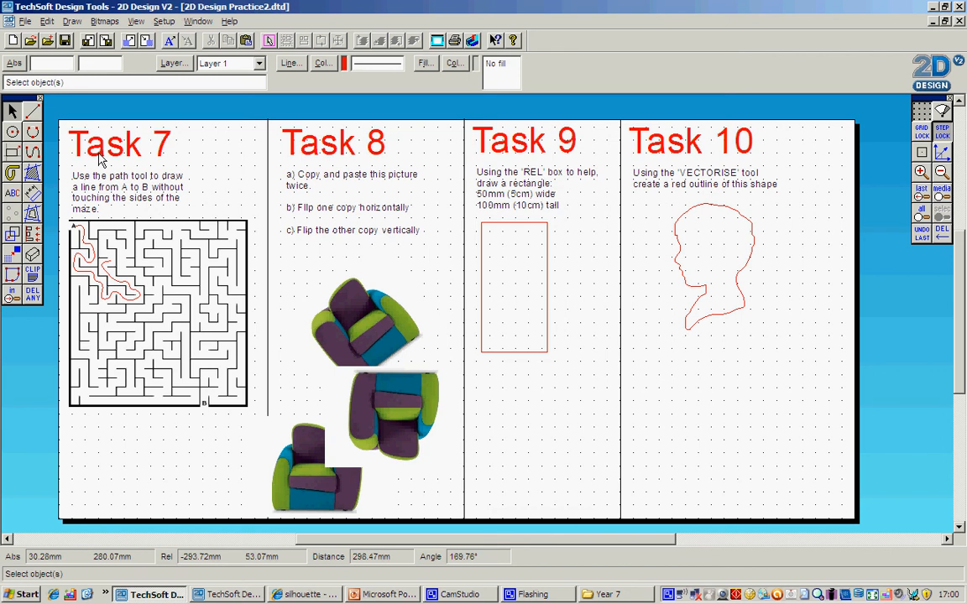
pyautogui.click(459, 594)
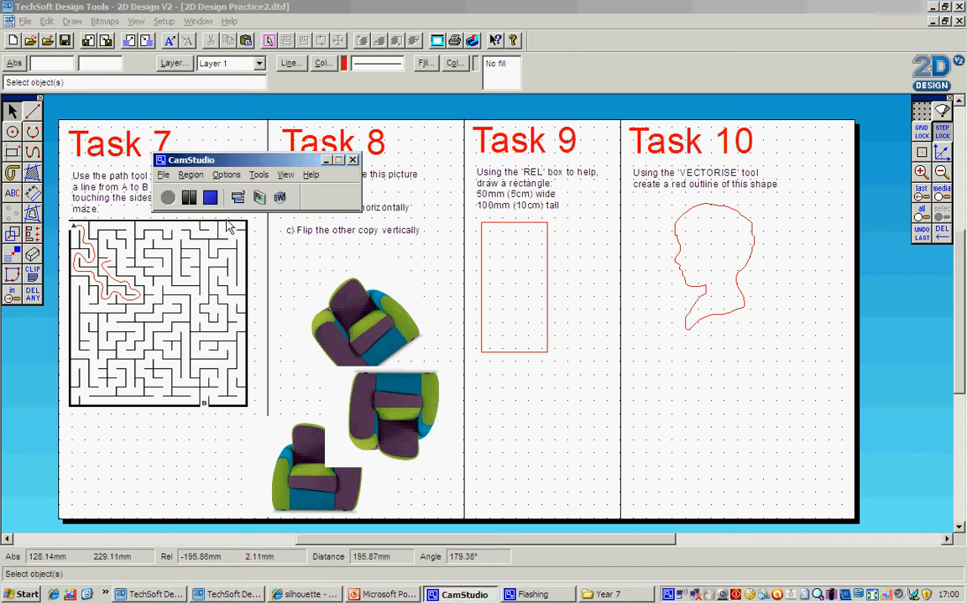